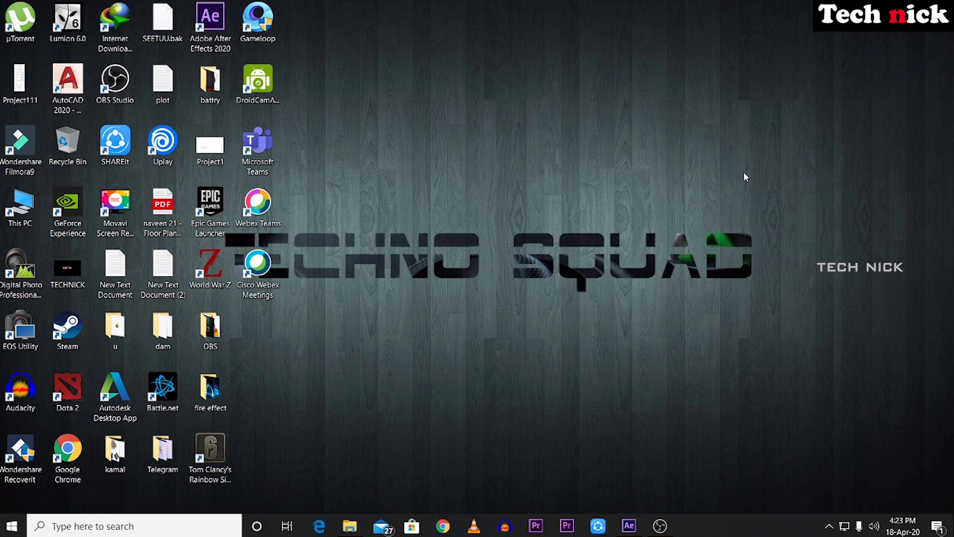
Step: Launch Adobe After Effects
{"action": "left_click", "coordinate": [630, 526]}
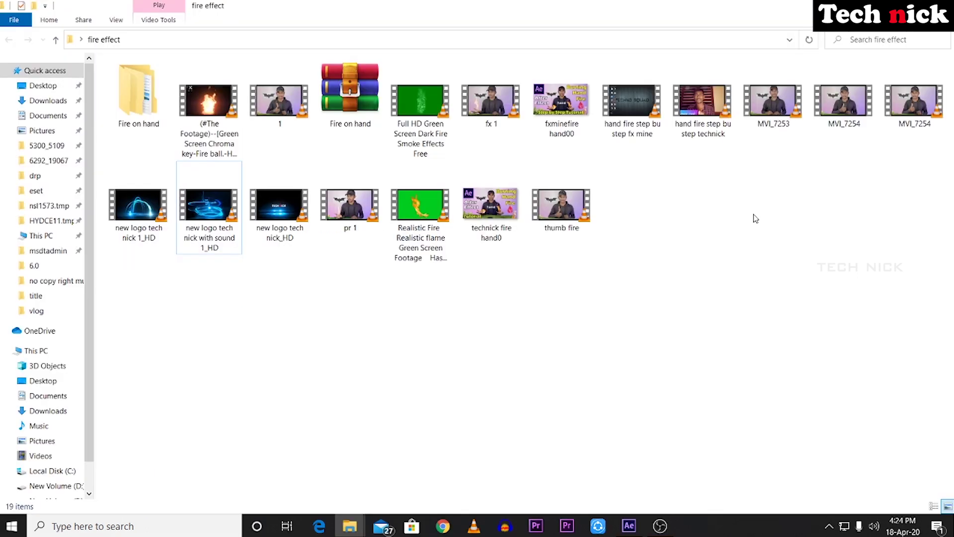
Step: Watch the finished intro video "new logo tech nick with sound 1_HD" from the fire effect folder in full screen and close the player
{"action": "left_click", "coordinate": [208, 205]}
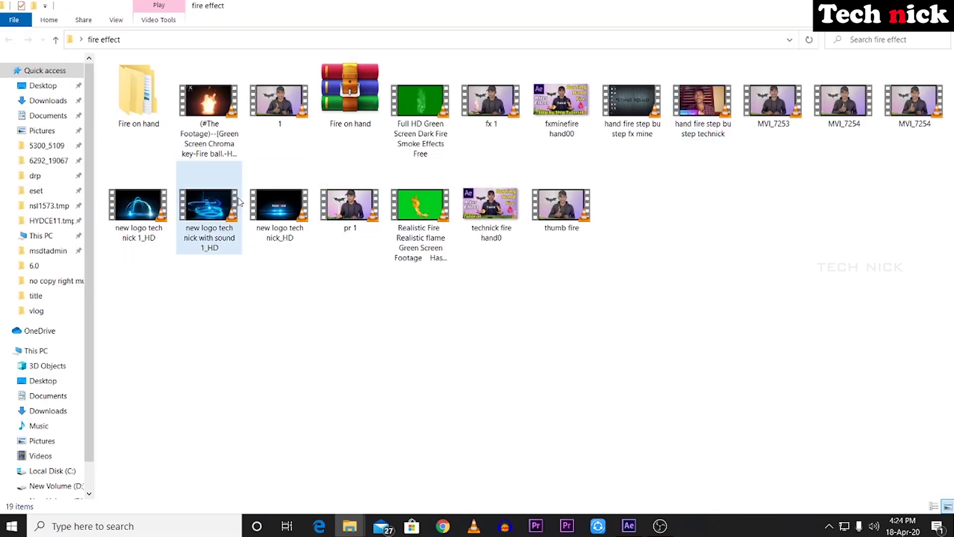
{"action": "left_click", "coordinate": [209, 214]}
{"action": "double_click", "coordinate": [209, 215]}
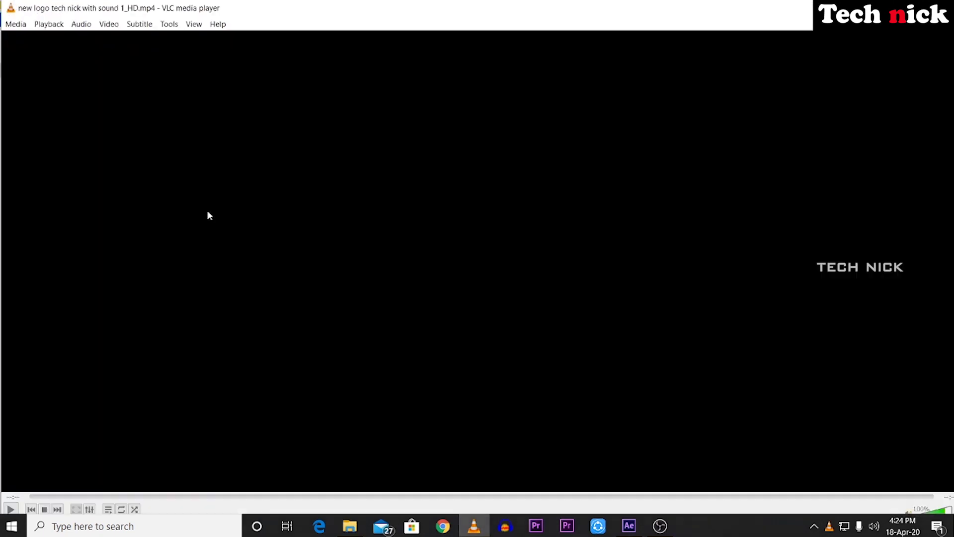
{"action": "double_click", "coordinate": [547, 306]}
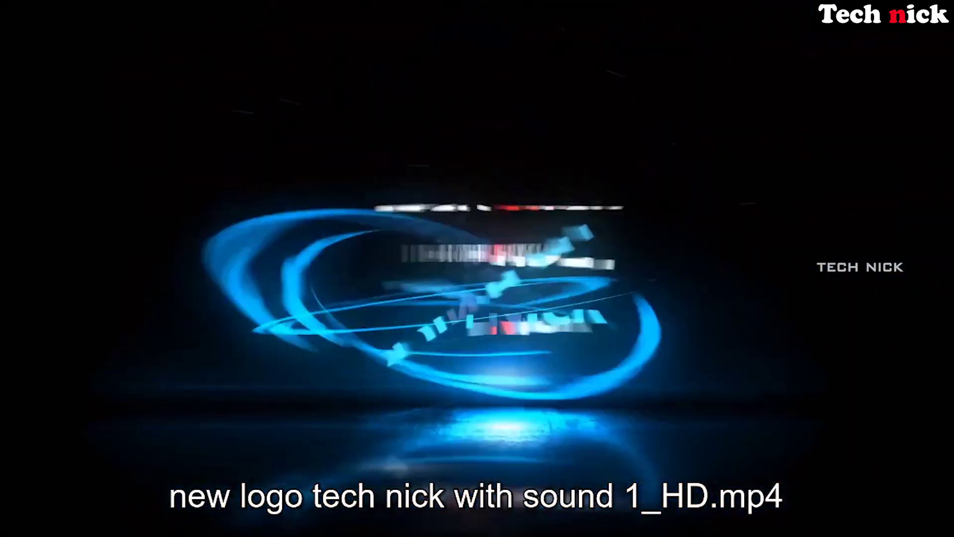
{"action": "mouse_move", "coordinate": [337, 431]}
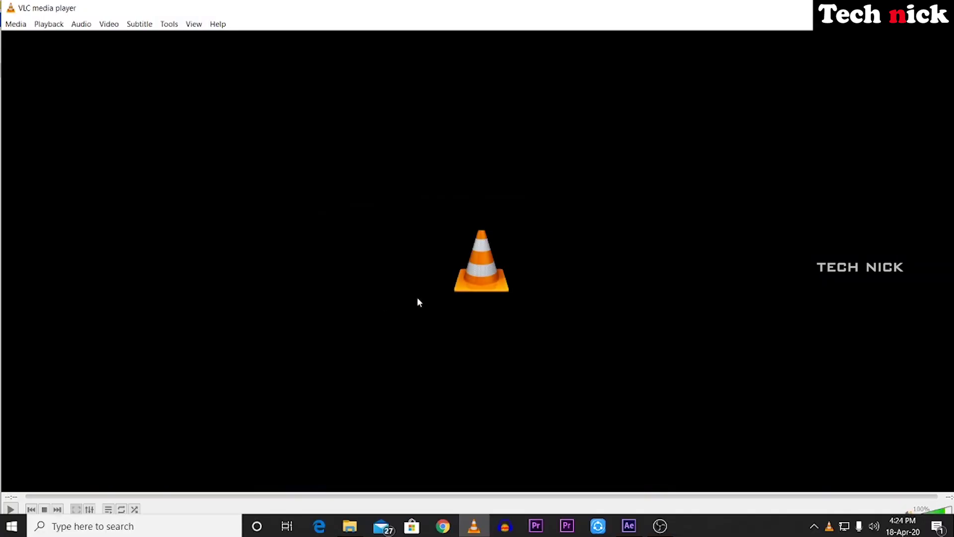
{"action": "key", "text": "alt+F4"}
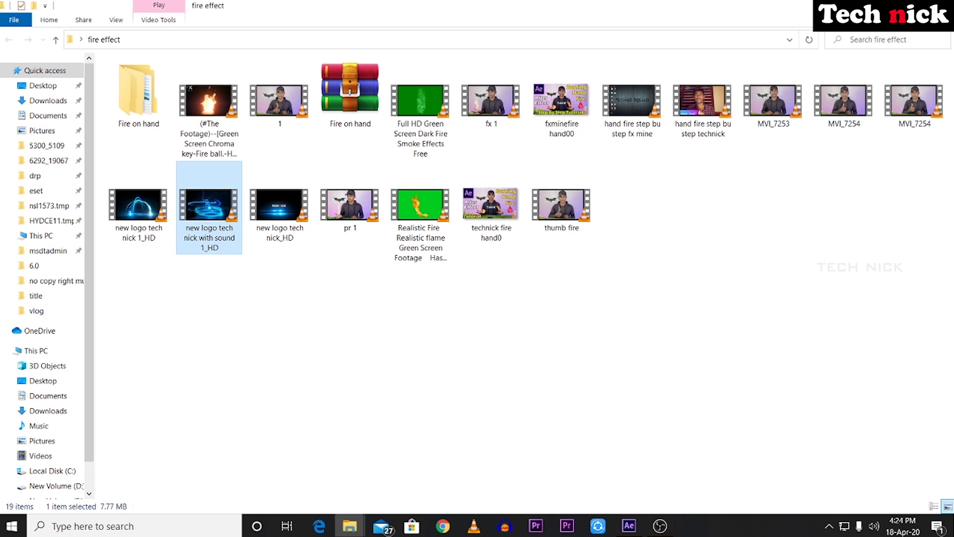
Step: Switch to After Effects and open the Light_Logo project from the #216 template folder
{"action": "key", "text": "super+d"}
{"action": "mouse_move", "coordinate": [351, 533]}
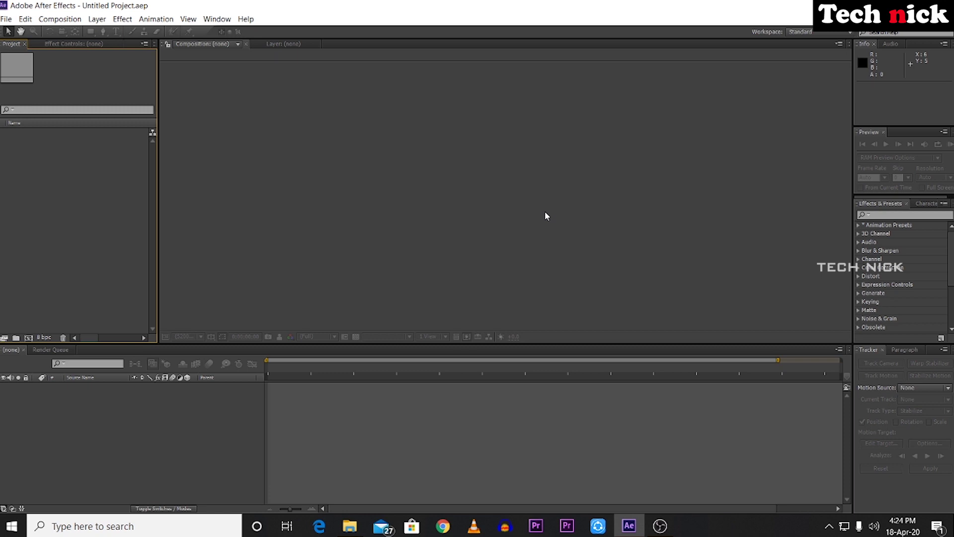
{"action": "left_click", "coordinate": [7, 19]}
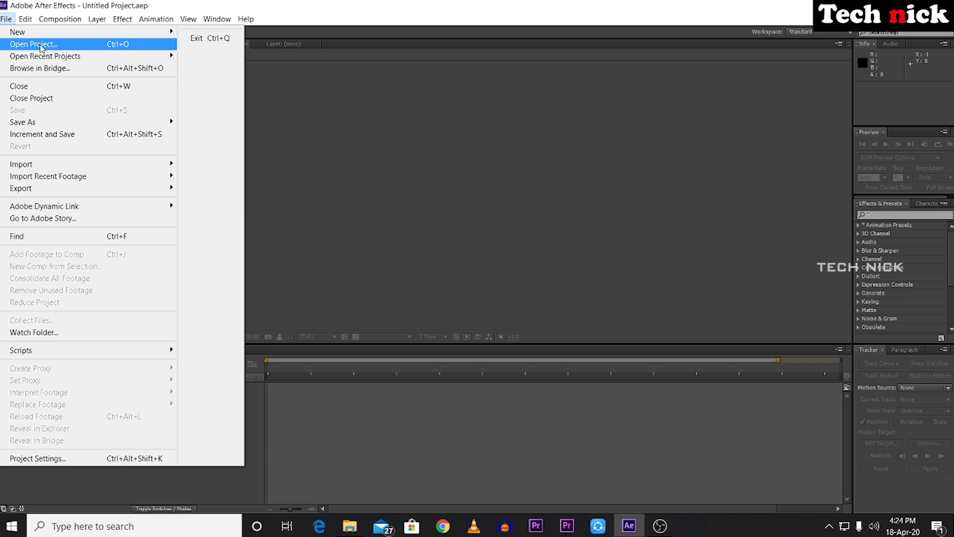
{"action": "left_click", "coordinate": [21, 45]}
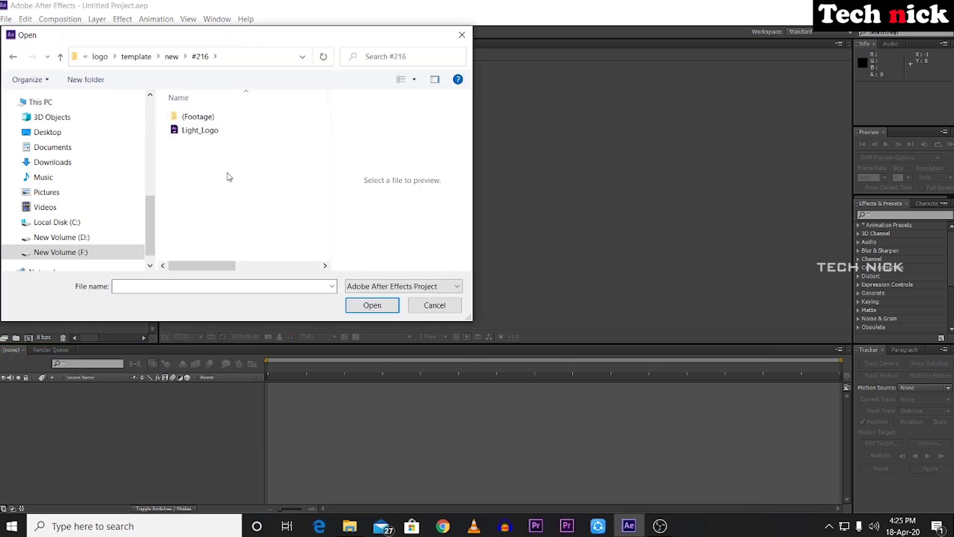
{"action": "double_click", "coordinate": [253, 129]}
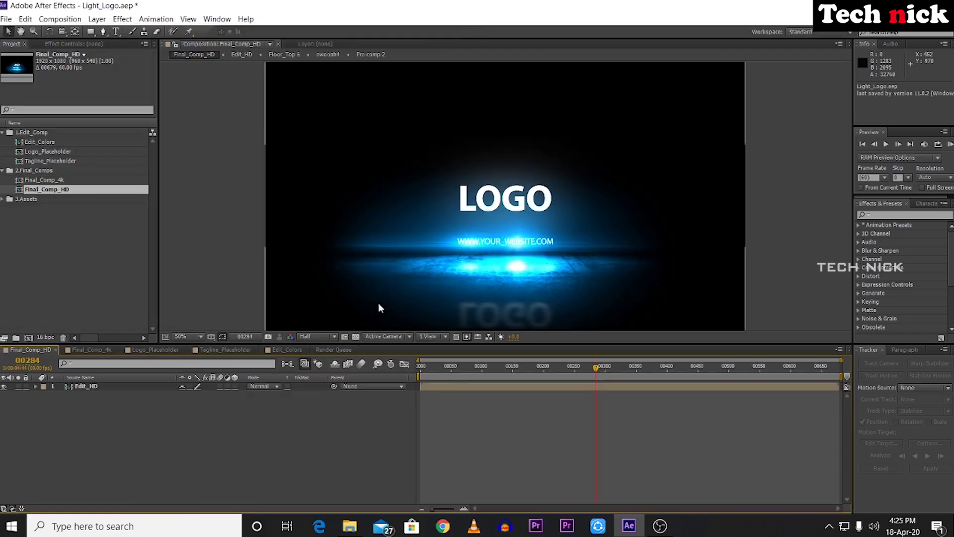
{"action": "key", "text": "ctrl+s"}
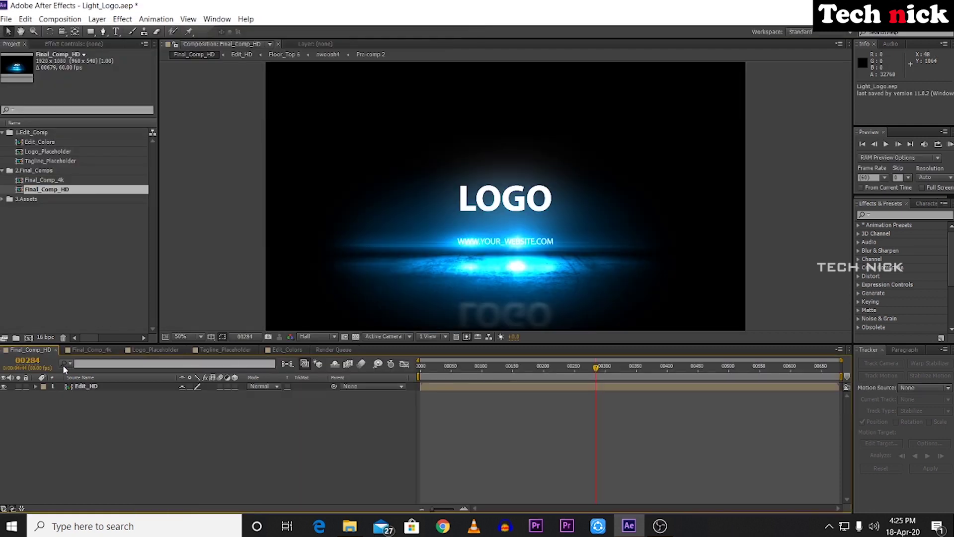
Step: Look through the Logo_Placeholder, Tagline_Placeholder, Edit_Colors and Final_Comp_4k compositions and the render queue
{"action": "left_click", "coordinate": [154, 349]}
{"action": "left_click", "coordinate": [225, 349]}
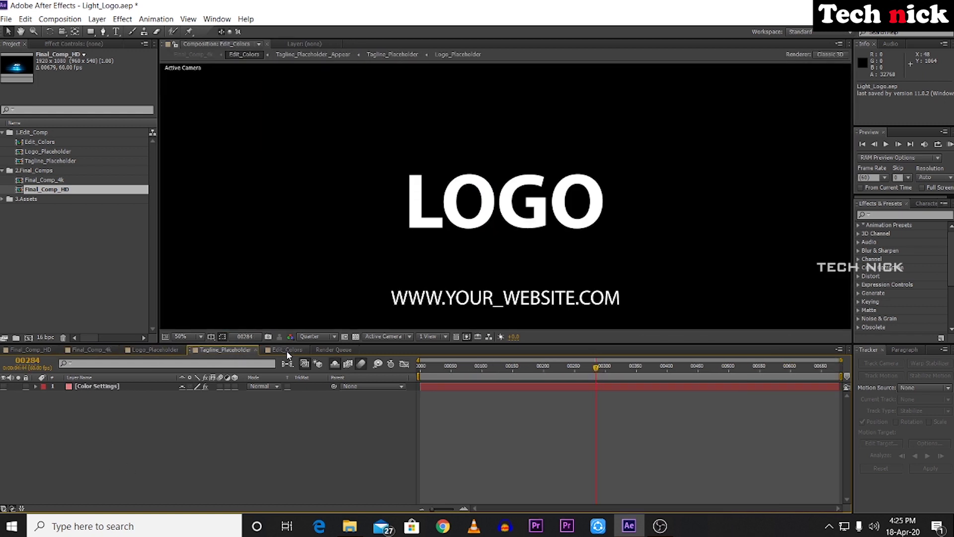
{"action": "left_click", "coordinate": [286, 350]}
{"action": "left_click", "coordinate": [333, 350]}
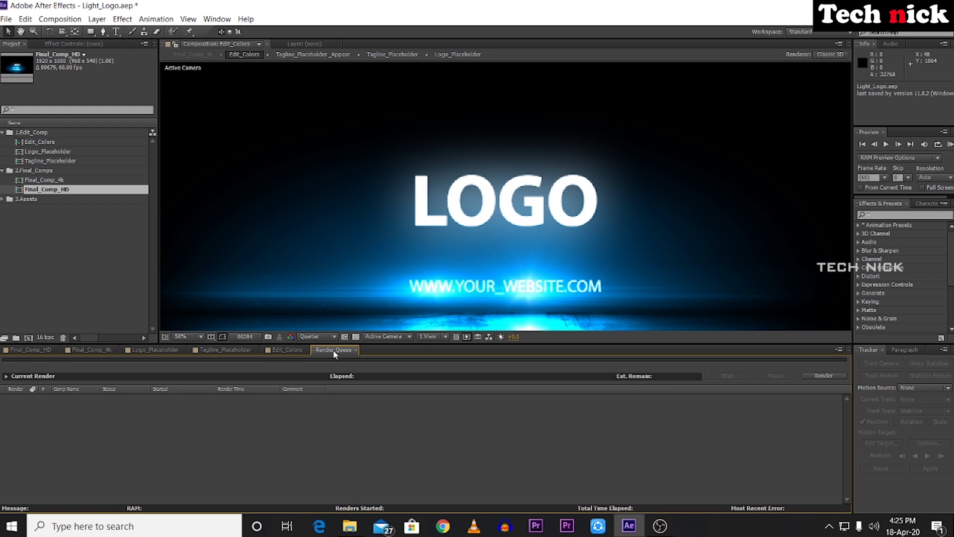
{"action": "left_click", "coordinate": [155, 350]}
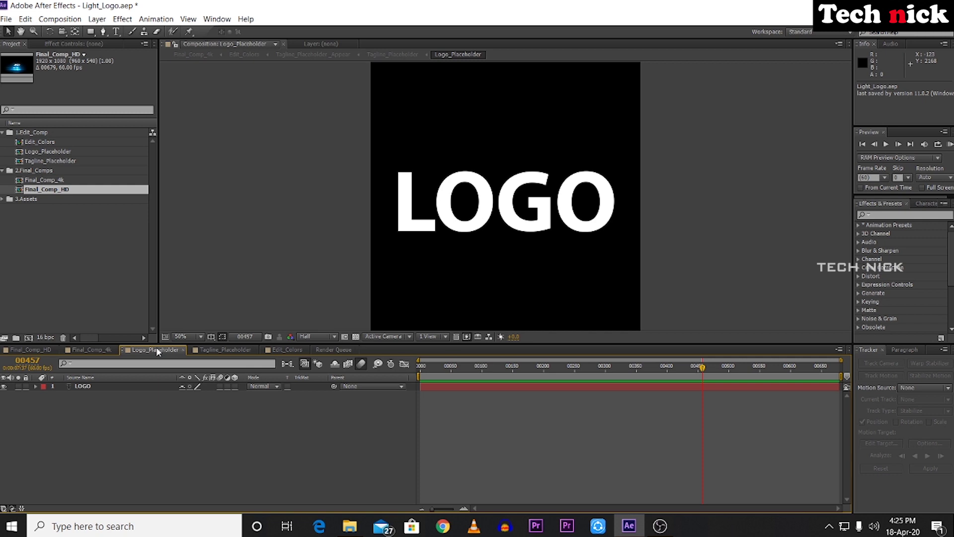
{"action": "left_click", "coordinate": [92, 349]}
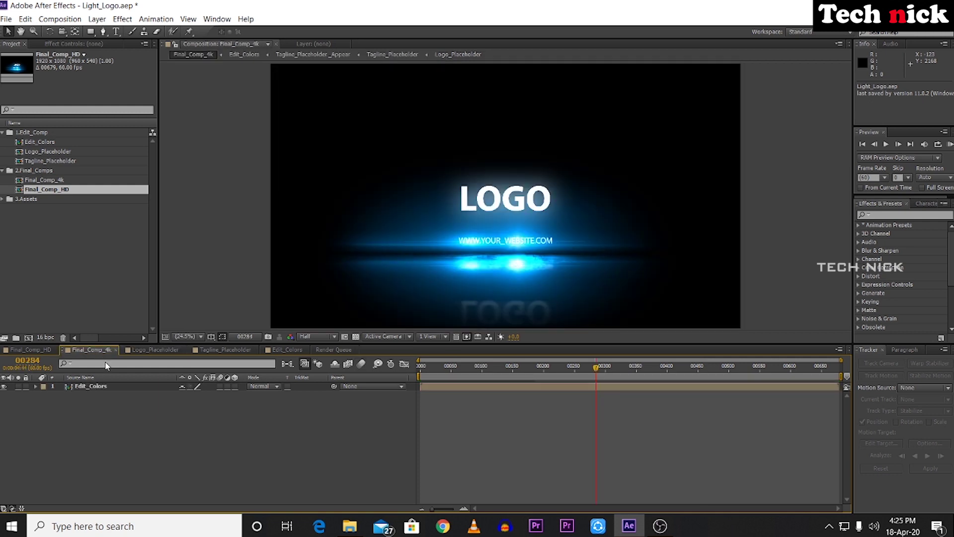
{"action": "left_click", "coordinate": [154, 350]}
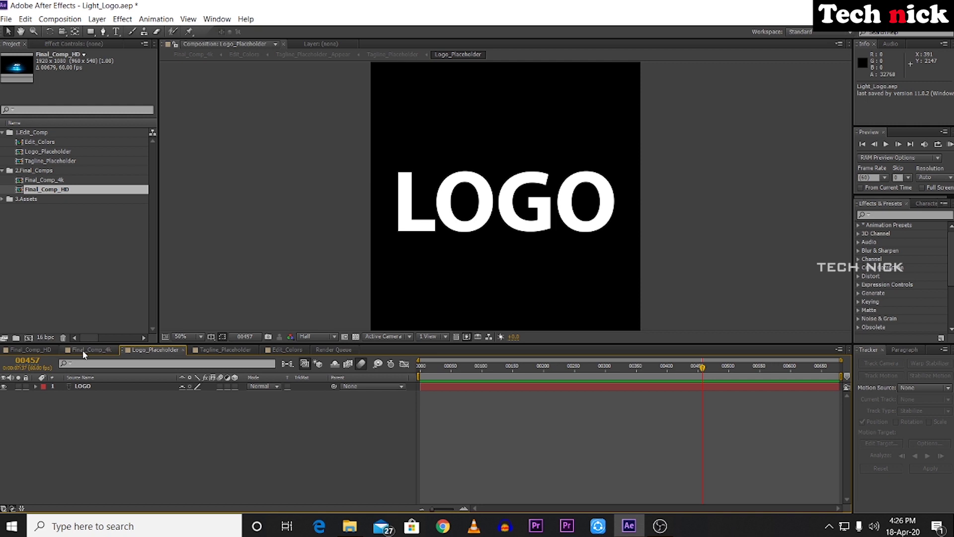
{"action": "left_click", "coordinate": [94, 350]}
{"action": "left_click", "coordinate": [148, 351]}
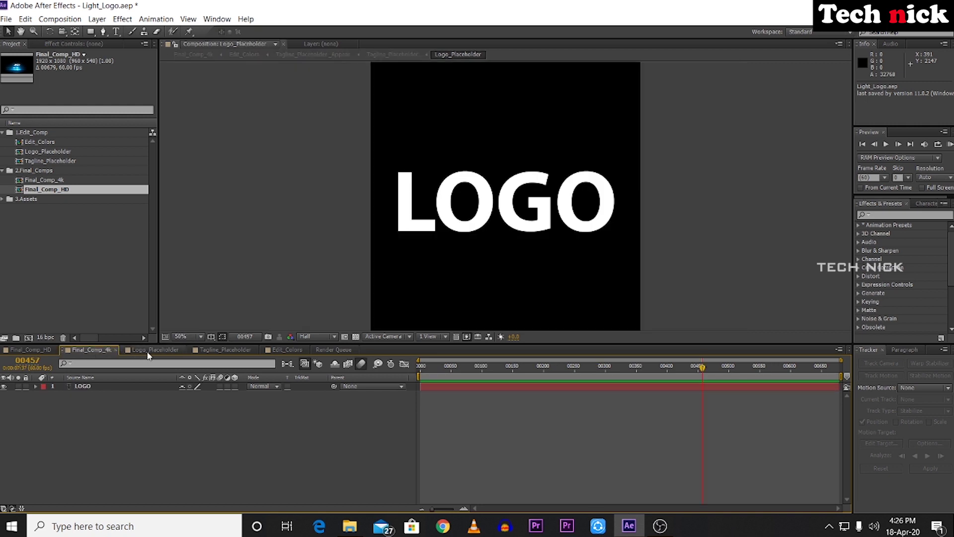
{"action": "left_click", "coordinate": [226, 351]}
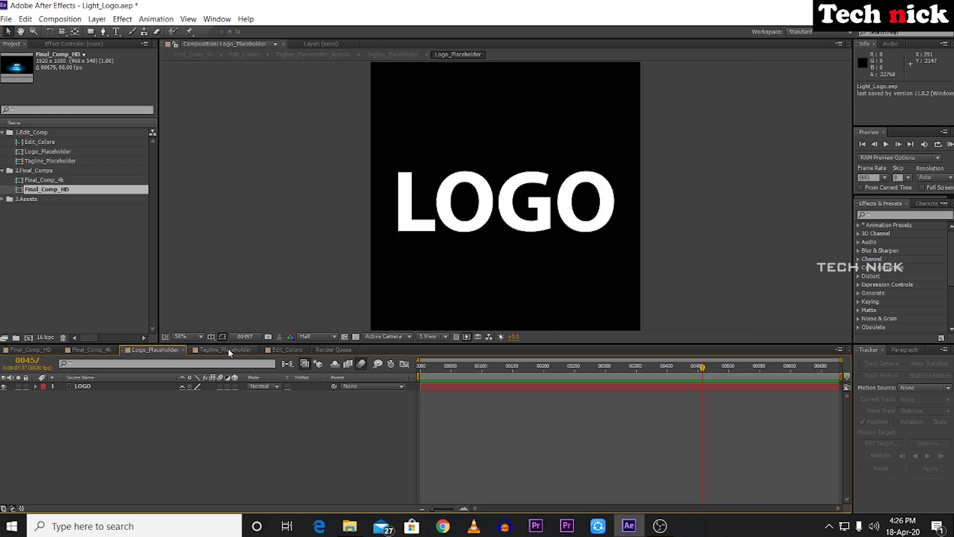
{"action": "left_click", "coordinate": [283, 349]}
{"action": "left_click", "coordinate": [329, 350]}
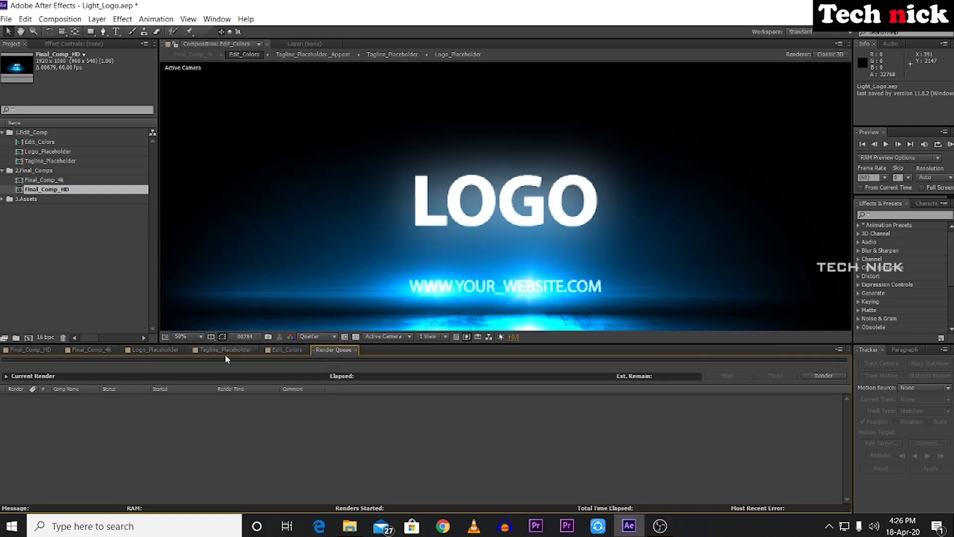
{"action": "left_click", "coordinate": [150, 349]}
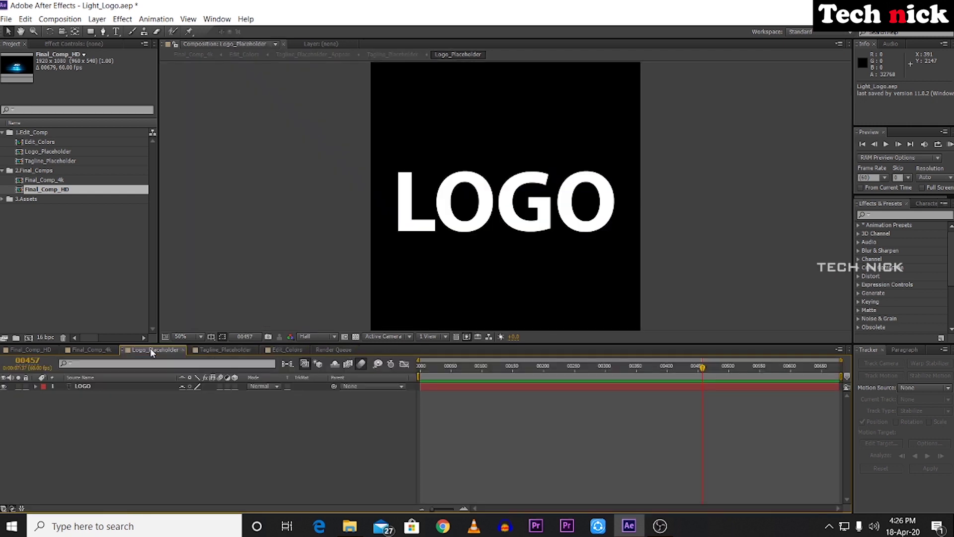
Step: Fit the Logo_Placeholder and Tagline_Placeholder compositions to the viewer and return to Logo_Placeholder
{"action": "left_click", "coordinate": [201, 336]}
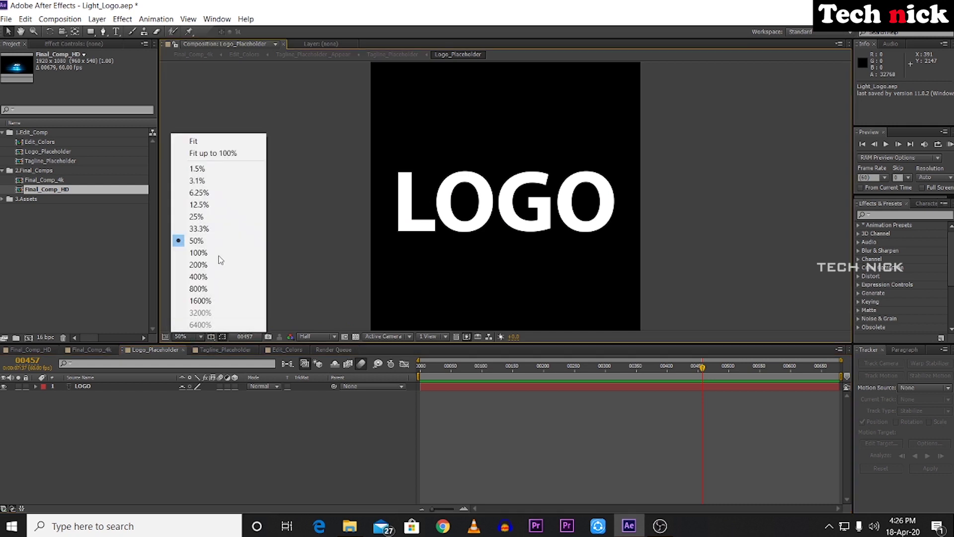
{"action": "left_click", "coordinate": [206, 144]}
{"action": "left_click", "coordinate": [218, 350]}
{"action": "left_click", "coordinate": [202, 336]}
{"action": "left_click", "coordinate": [206, 144]}
{"action": "left_click", "coordinate": [155, 349]}
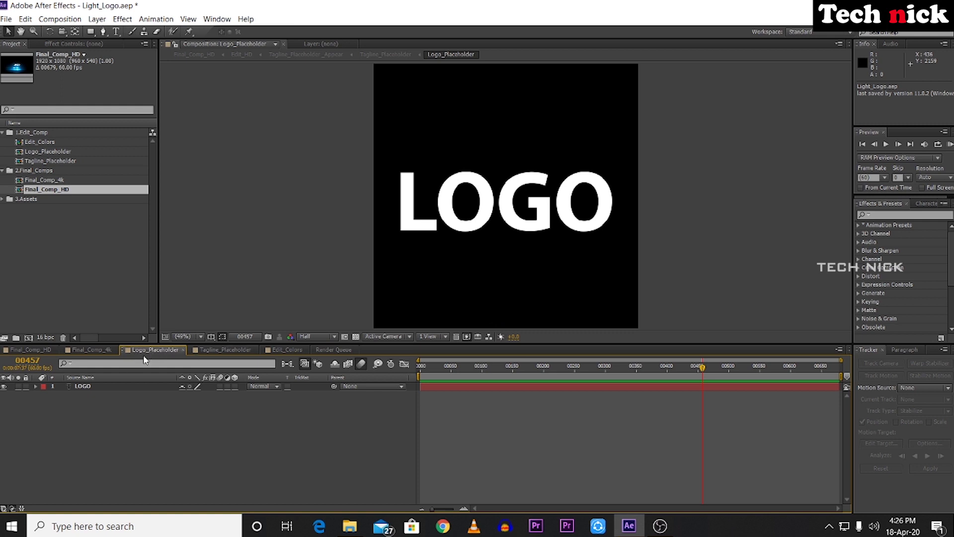
Step: Replace the LOGO layer's text in the Logo_Placeholder composition with "TECH NICK" using the Type tool
{"action": "left_click", "coordinate": [81, 386]}
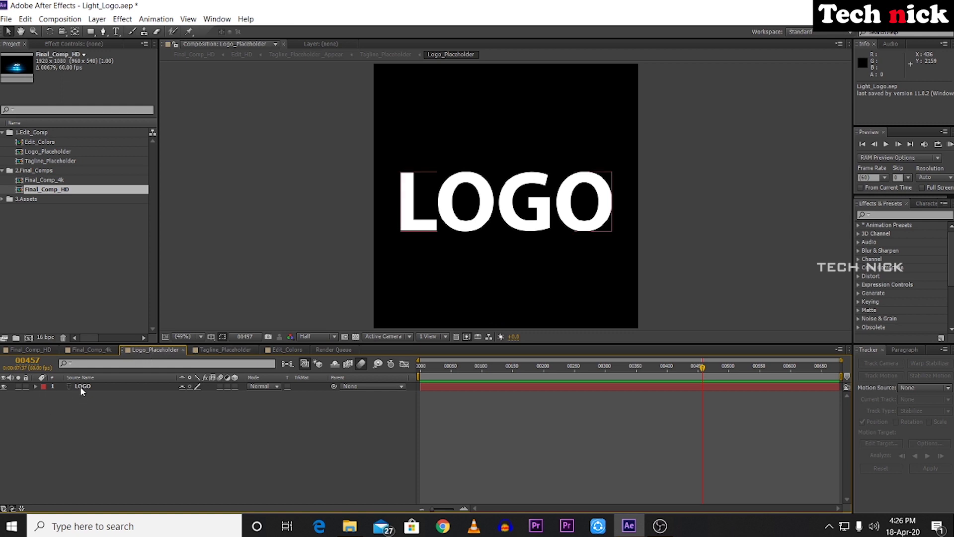
{"action": "left_click", "coordinate": [35, 398]}
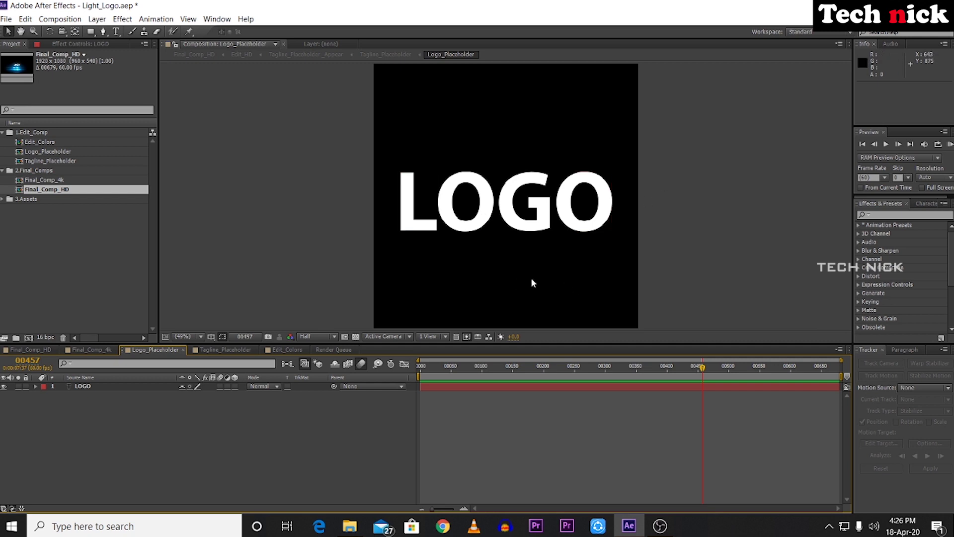
{"action": "left_click", "coordinate": [96, 386]}
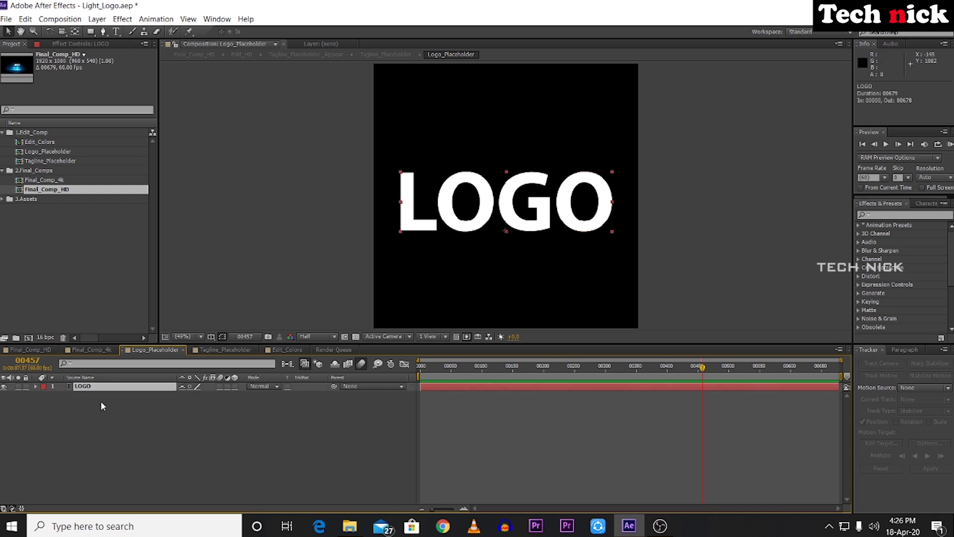
{"action": "left_click", "coordinate": [36, 386]}
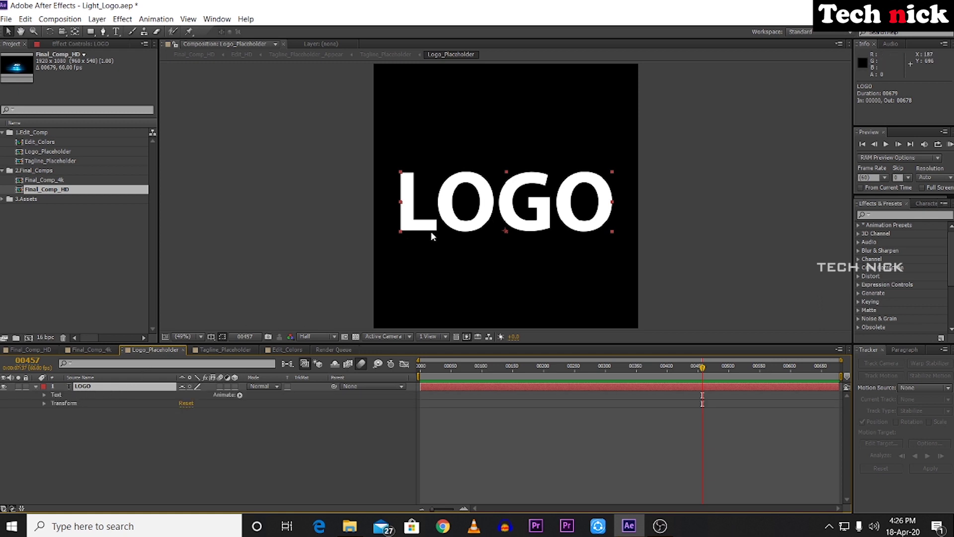
{"action": "left_click", "coordinate": [117, 32]}
{"action": "left_click", "coordinate": [117, 32]}
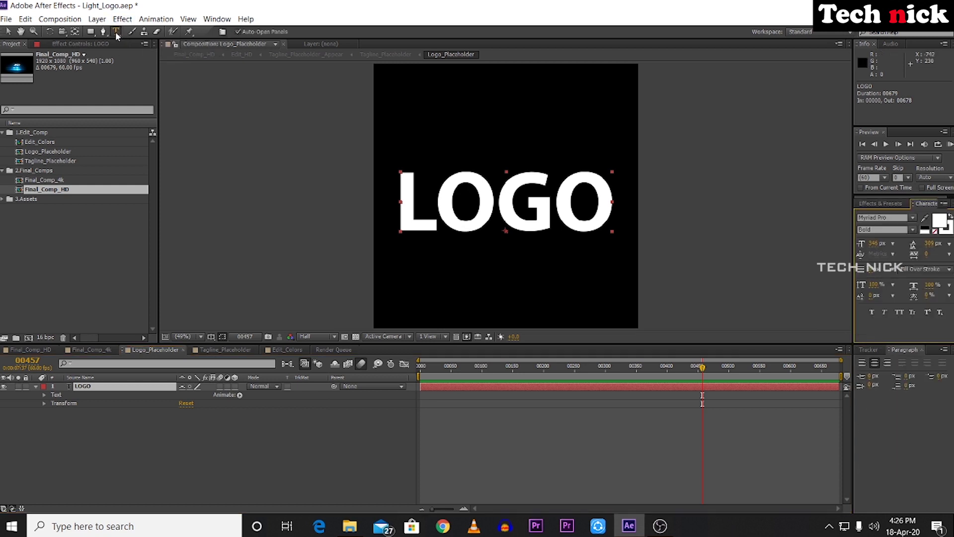
{"action": "left_click", "coordinate": [400, 205]}
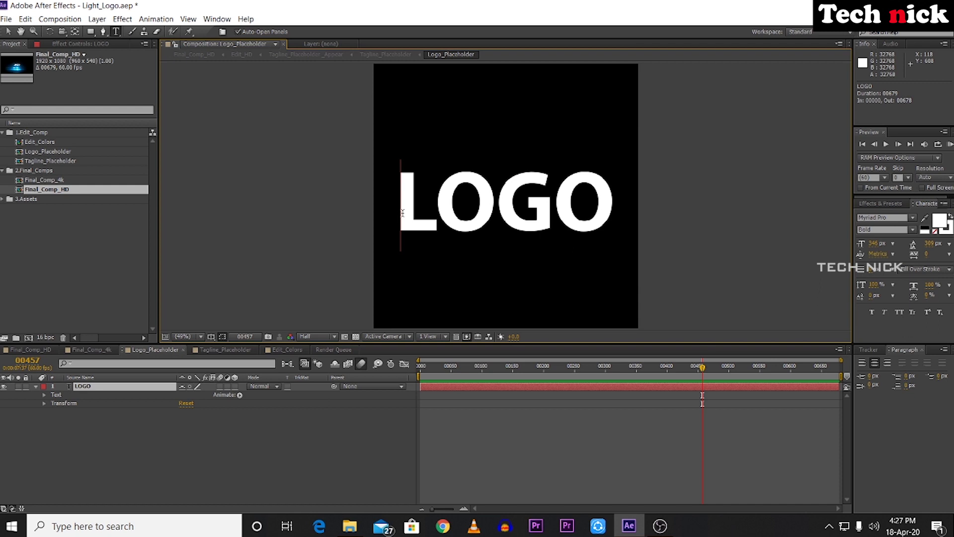
{"action": "left_click_drag", "start_coordinate": [400, 205], "coordinate": [617, 213]}
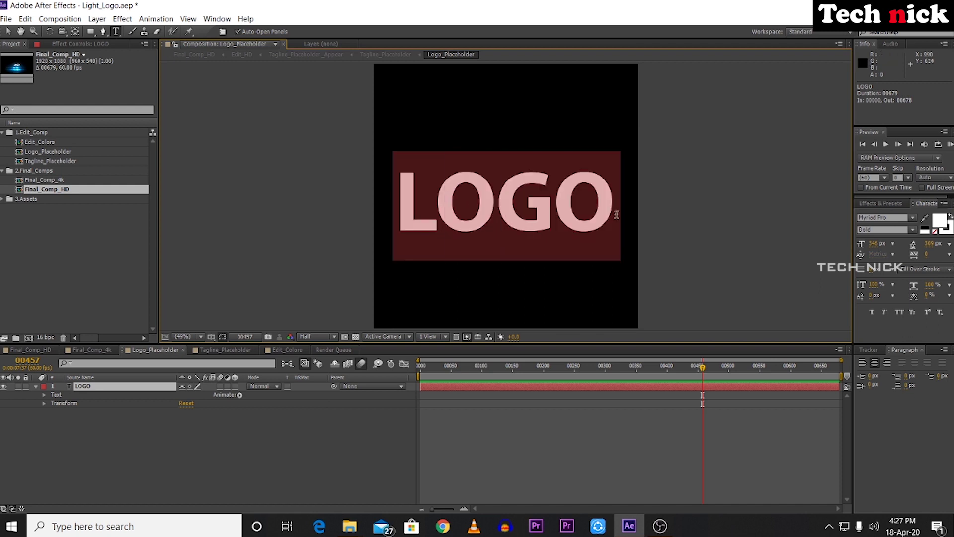
{"action": "type", "text": "TEC"}
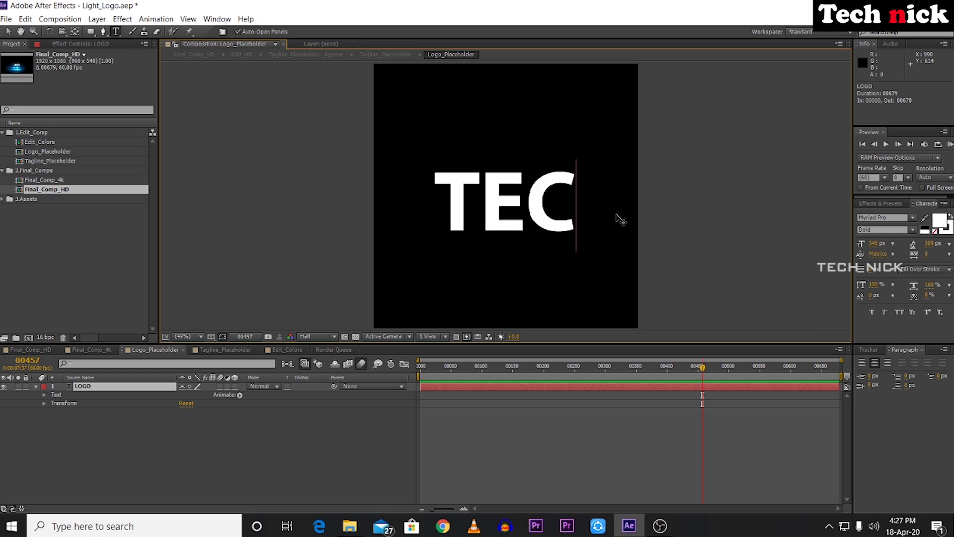
{"action": "type", "text": "H NICK"}
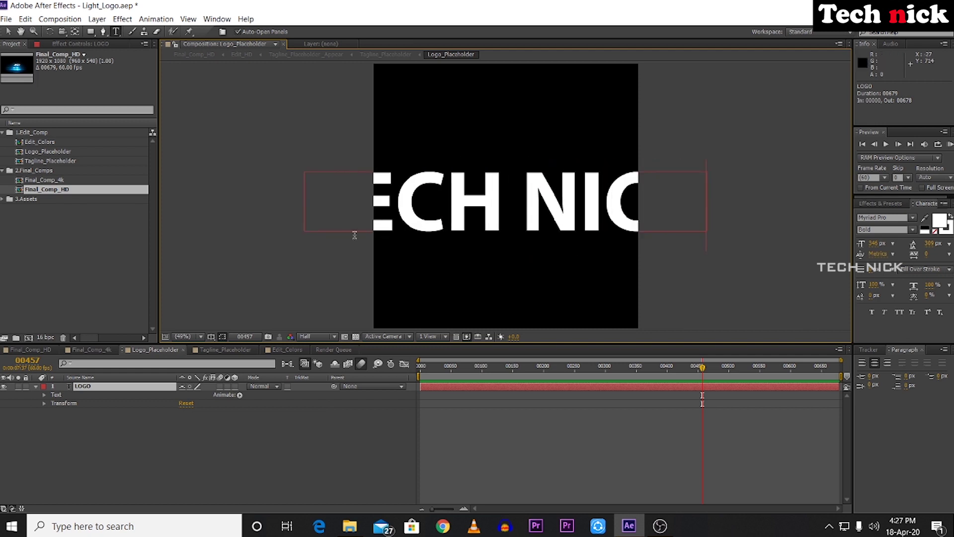
Step: Scale the TECH NICK text layer down to about 61% so it fits inside the composition
{"action": "left_click", "coordinate": [43, 404]}
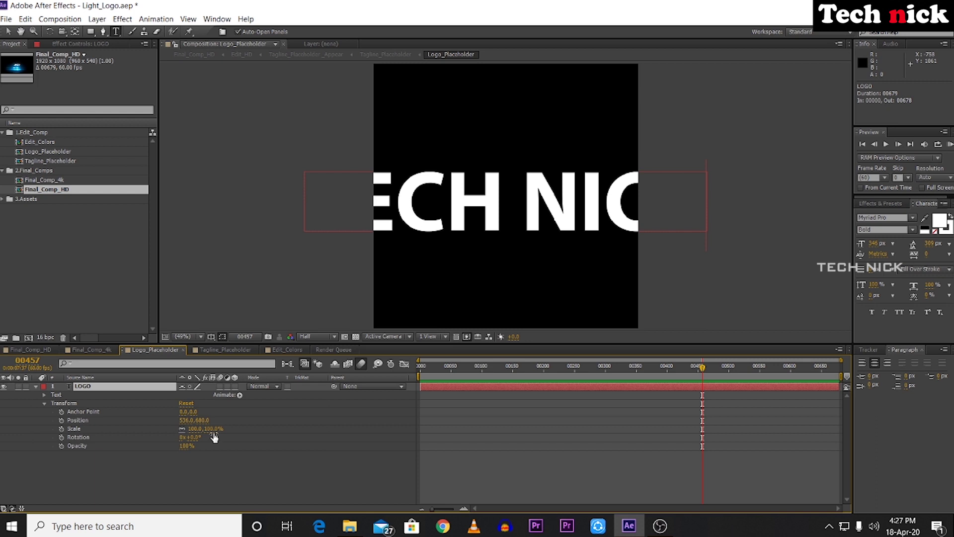
{"action": "mouse_move", "coordinate": [197, 428]}
{"action": "left_mouse_down"}
{"action": "mouse_move", "coordinate": [163, 429]}
{"action": "mouse_move", "coordinate": [178, 433]}
{"action": "left_mouse_up"}
{"action": "key", "text": "Caps_Lock"}
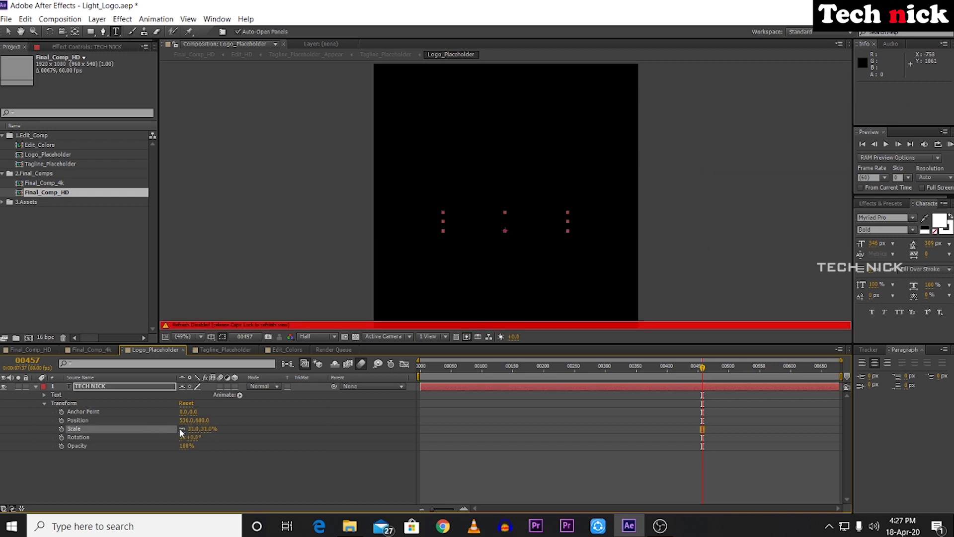
{"action": "key", "text": "Caps_Lock"}
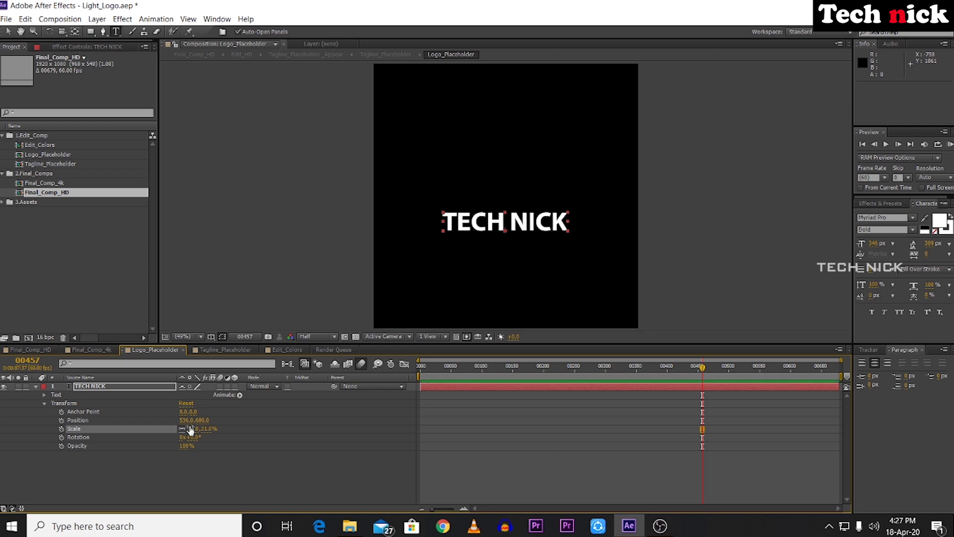
{"action": "left_click_drag", "start_coordinate": [190, 429], "coordinate": [207, 429]}
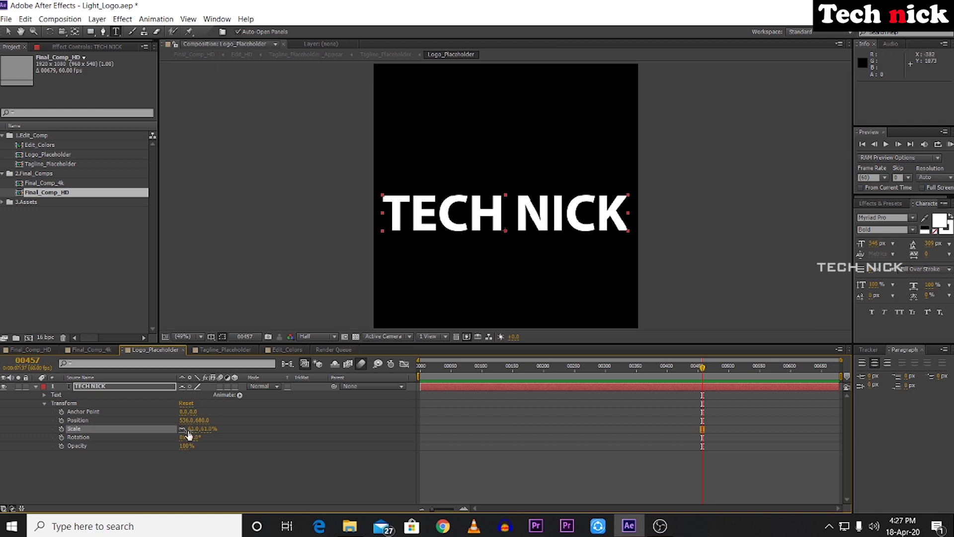
Step: Scale the TECH NICK text layer to 64% and colour its letter N red (FF2323)
{"action": "left_click_drag", "start_coordinate": [194, 432], "coordinate": [192, 428]}
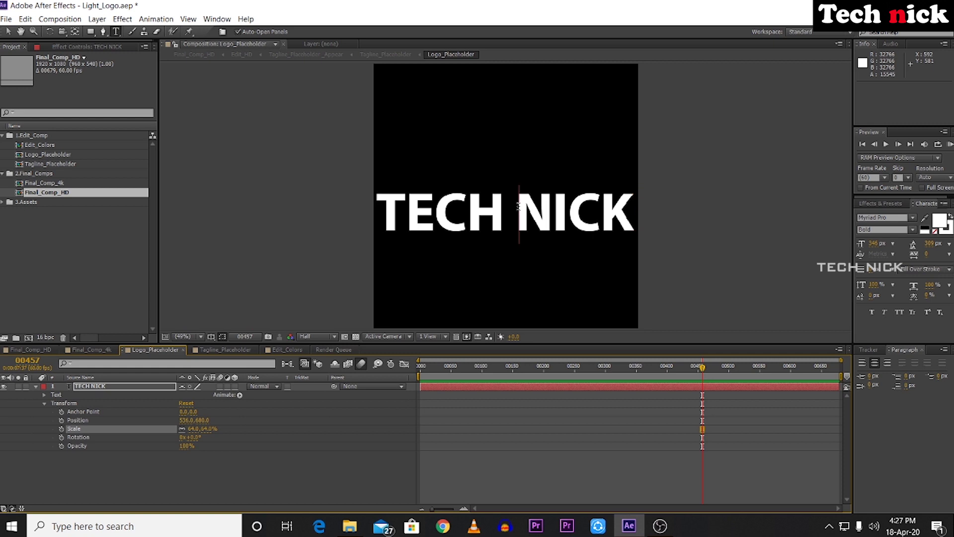
{"action": "left_click_drag", "start_coordinate": [517, 218], "coordinate": [550, 212]}
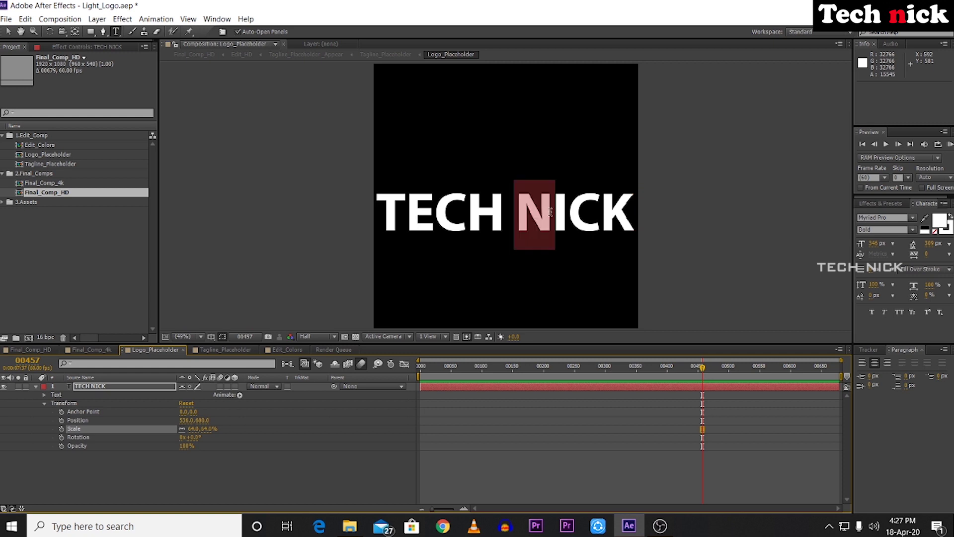
{"action": "left_click", "coordinate": [939, 225]}
{"action": "left_click", "coordinate": [458, 199]}
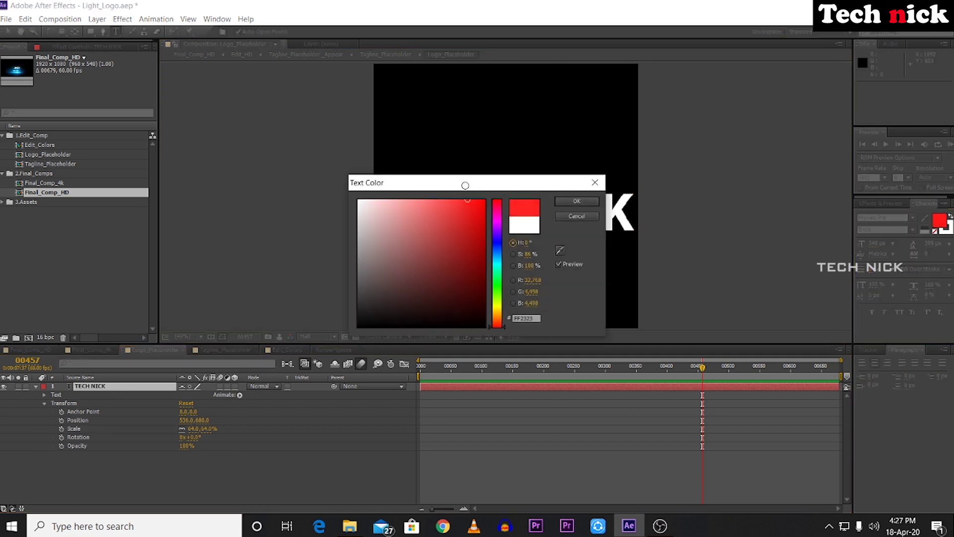
{"action": "left_click", "coordinate": [577, 202]}
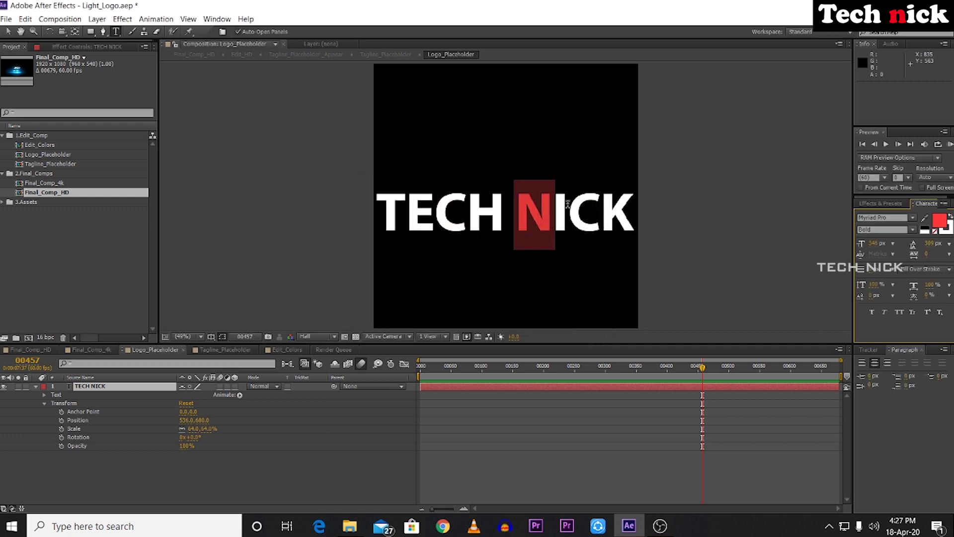
{"action": "left_click", "coordinate": [215, 481]}
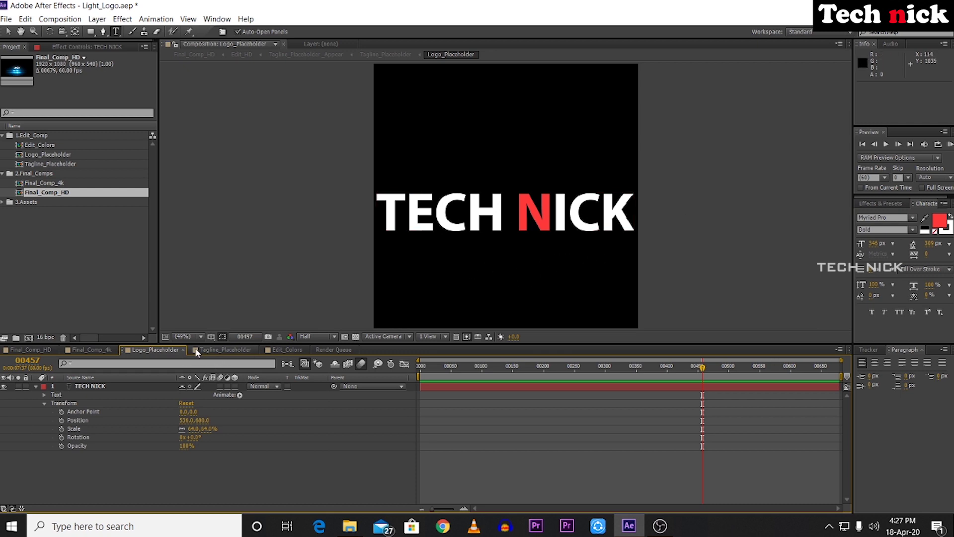
{"action": "left_click", "coordinate": [223, 350]}
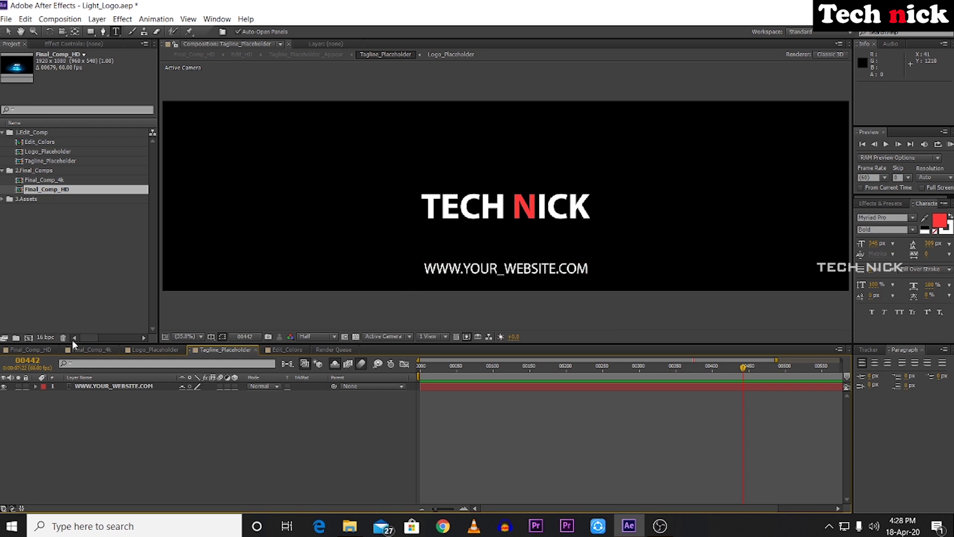
{"action": "left_click", "coordinate": [3, 386]}
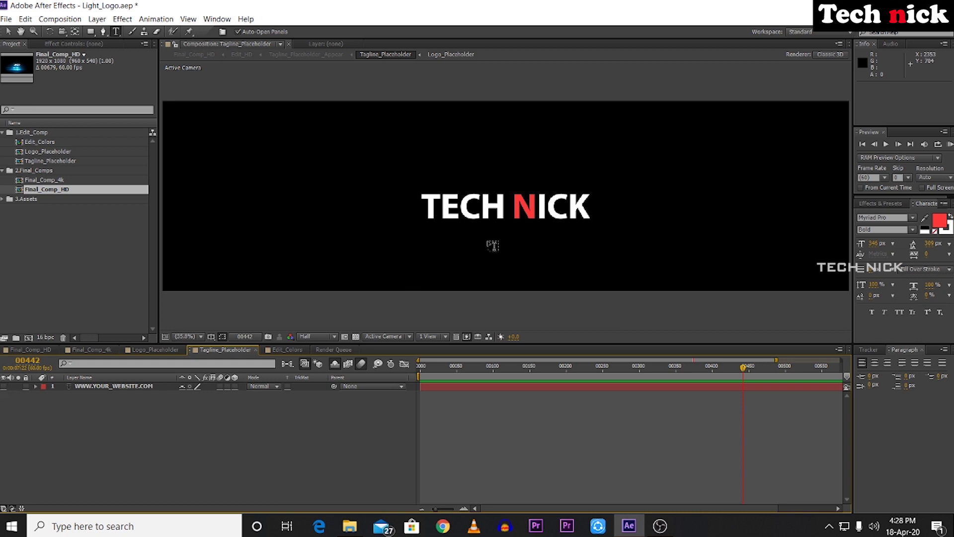
{"action": "left_click", "coordinate": [156, 350]}
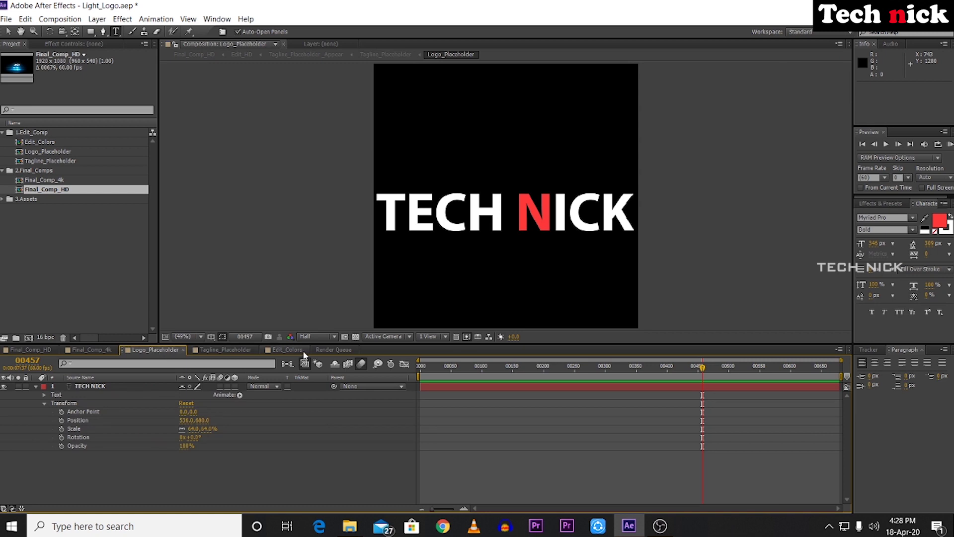
Step: Preview the Final_Comp_HD animation around frames 156 to 167 and at frames 316 to 320
{"action": "left_click", "coordinate": [34, 350]}
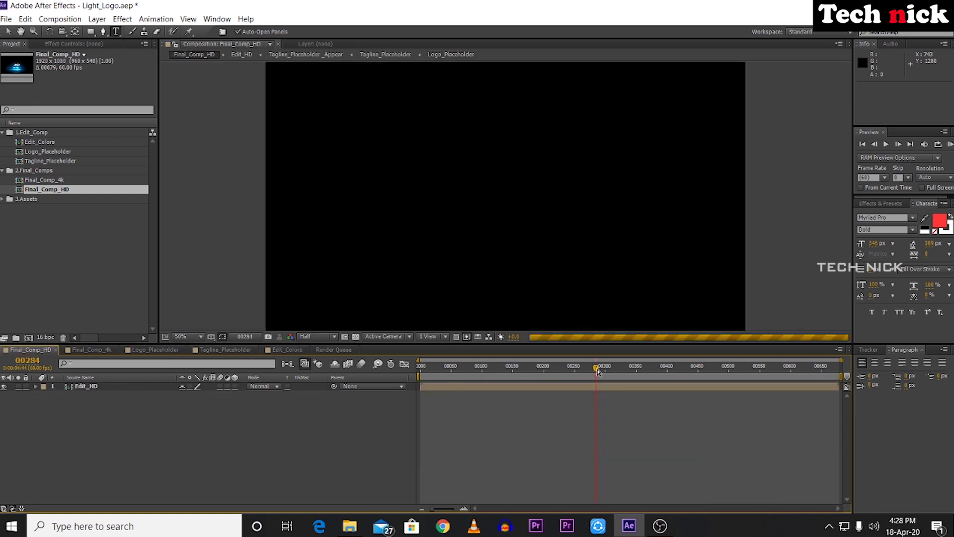
{"action": "left_click_drag", "start_coordinate": [597, 372], "coordinate": [516, 371]}
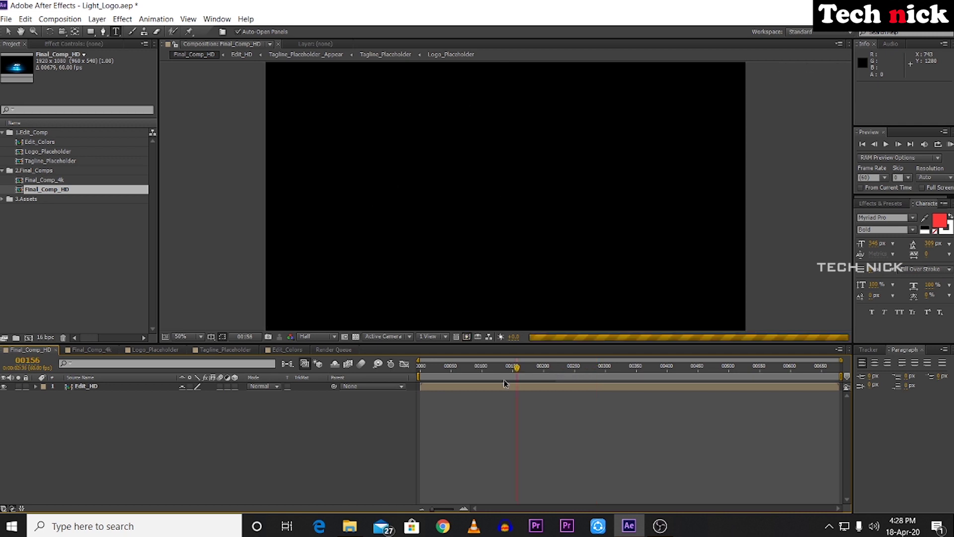
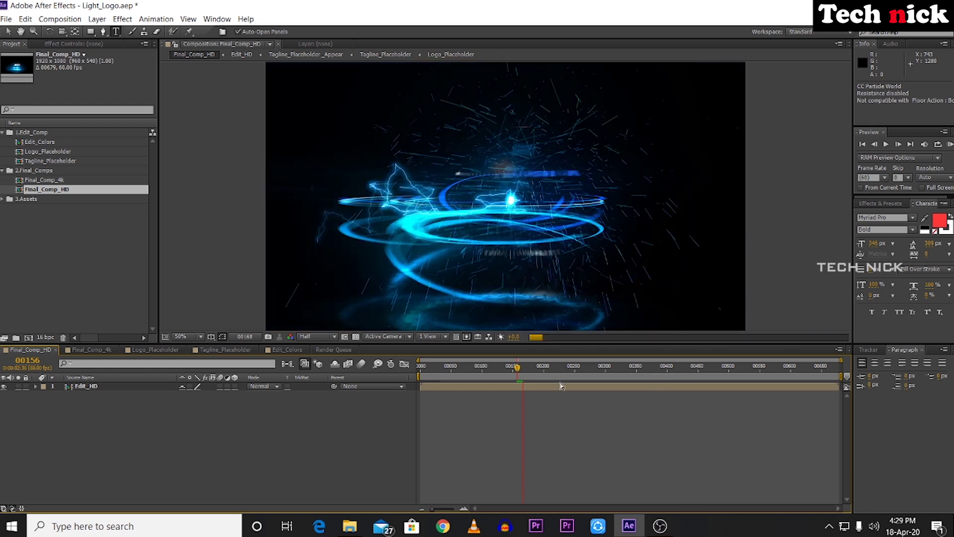
{"action": "left_click_drag", "start_coordinate": [519, 367], "coordinate": [522, 369]}
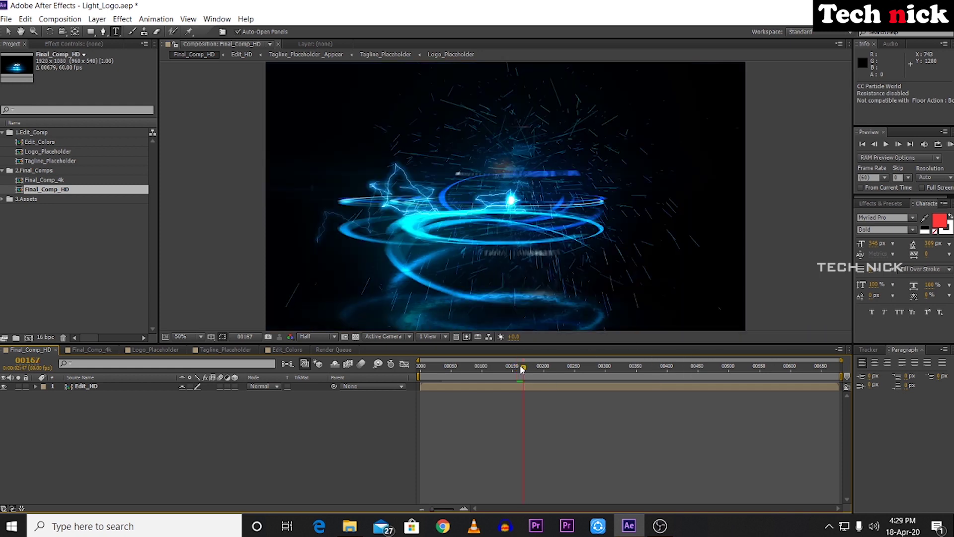
{"action": "left_click", "coordinate": [602, 368]}
{"action": "left_click", "coordinate": [614, 368]}
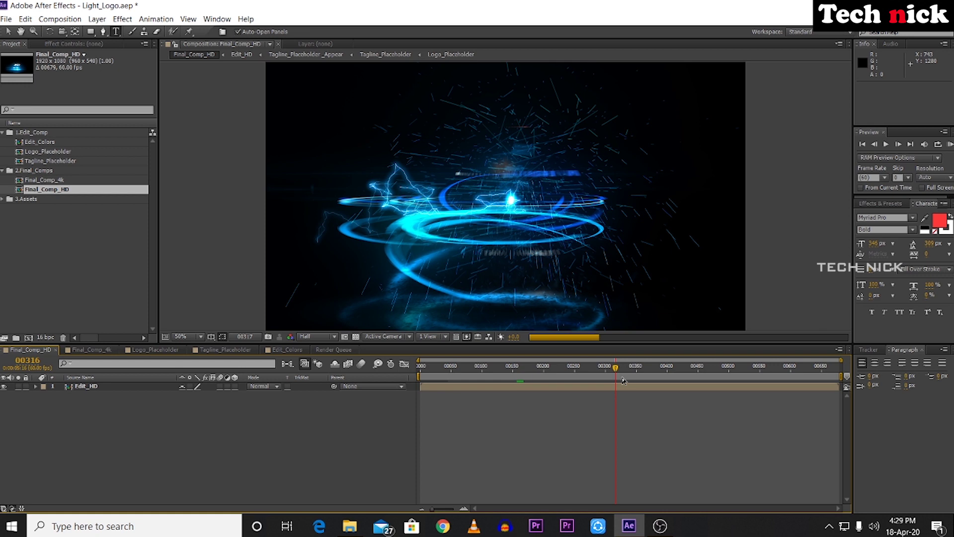
{"action": "key", "text": "Page_Down"}
{"action": "key", "text": "Page_Down"}
{"action": "key", "text": "Page_Down"}
{"action": "key", "text": "Page_Down"}
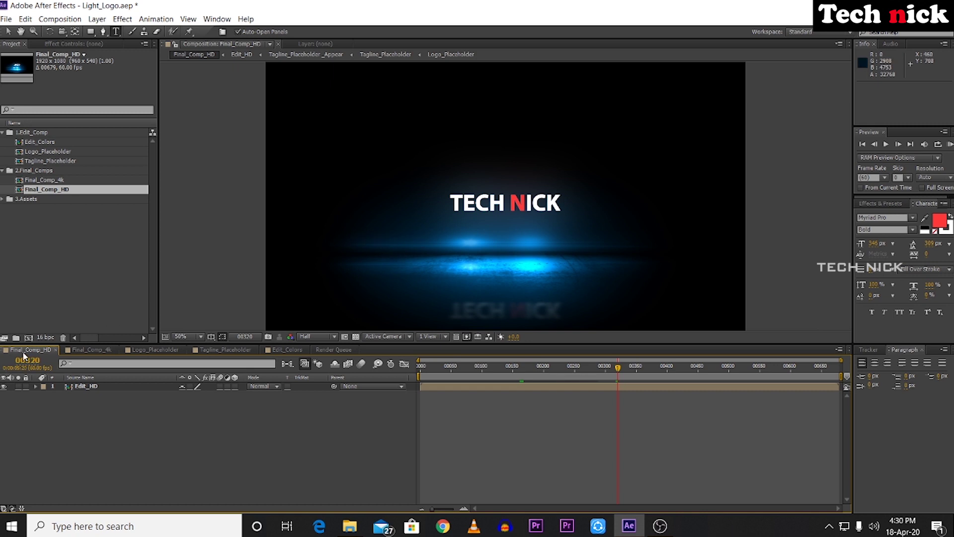
Step: Compare Final_Comp_4k with Final_Comp_HD and add the HD composition to the render queue
{"action": "left_click", "coordinate": [90, 350]}
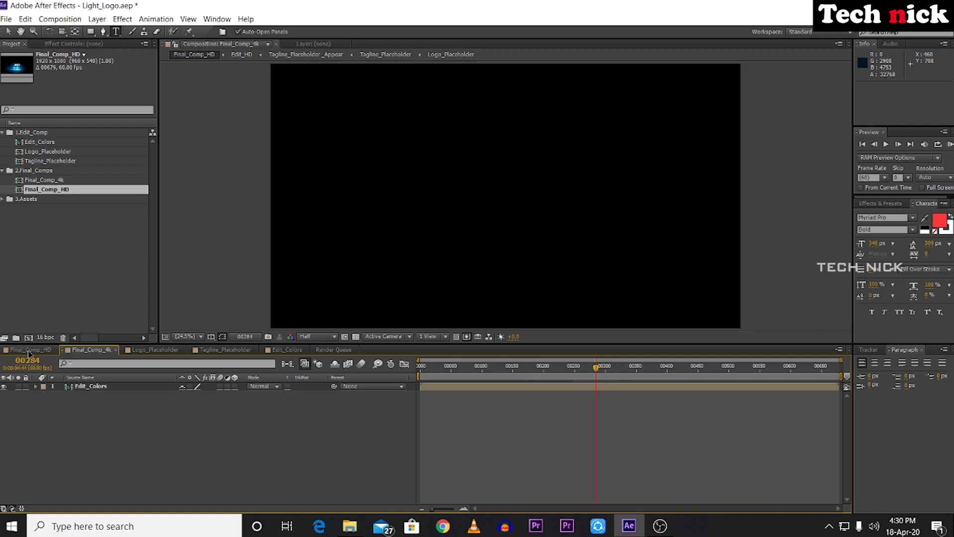
{"action": "left_click", "coordinate": [29, 350]}
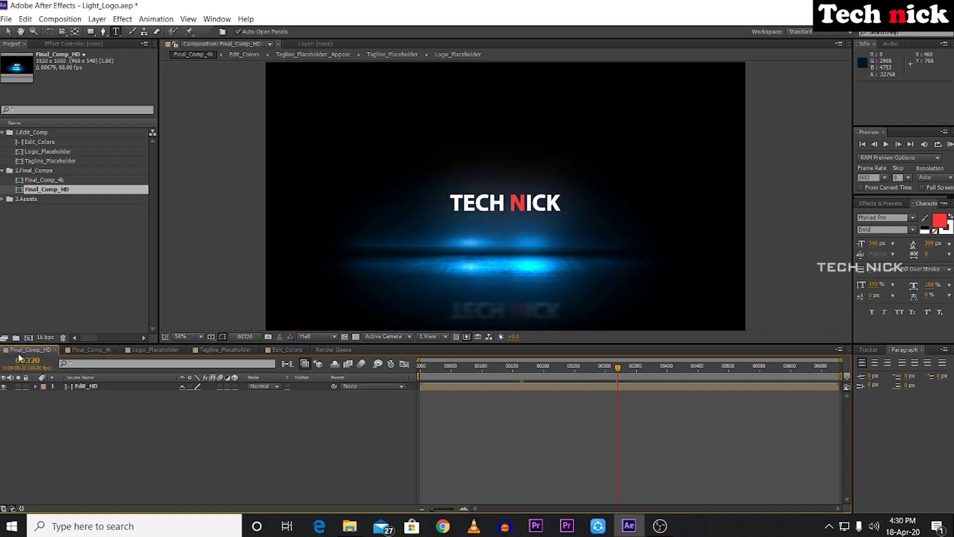
{"action": "left_click", "coordinate": [90, 350]}
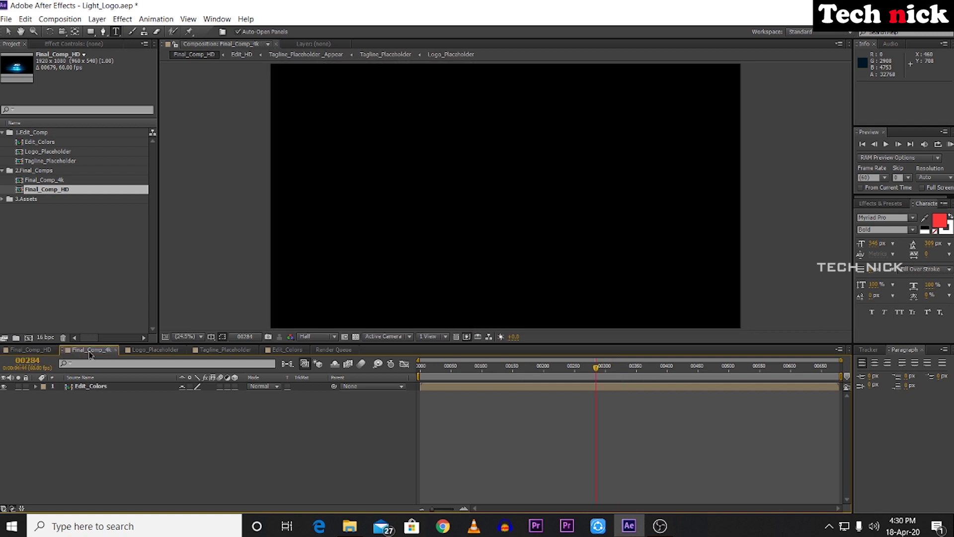
{"action": "left_click", "coordinate": [34, 351]}
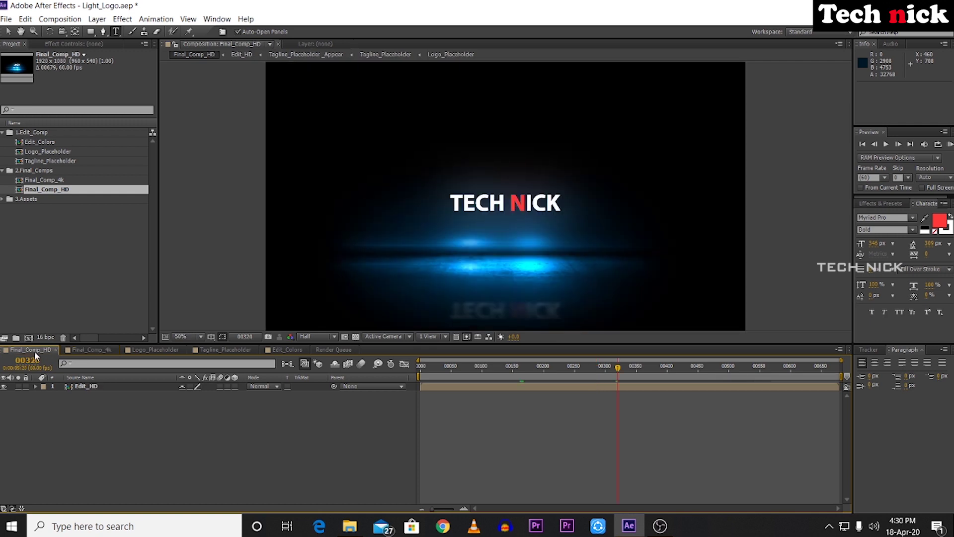
{"action": "left_click", "coordinate": [6, 20]}
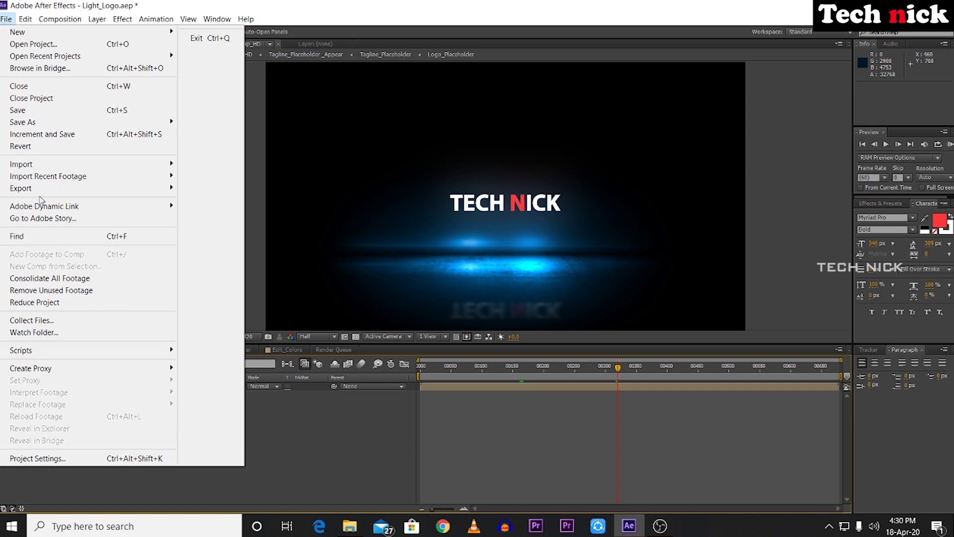
{"action": "mouse_move", "coordinate": [41, 195]}
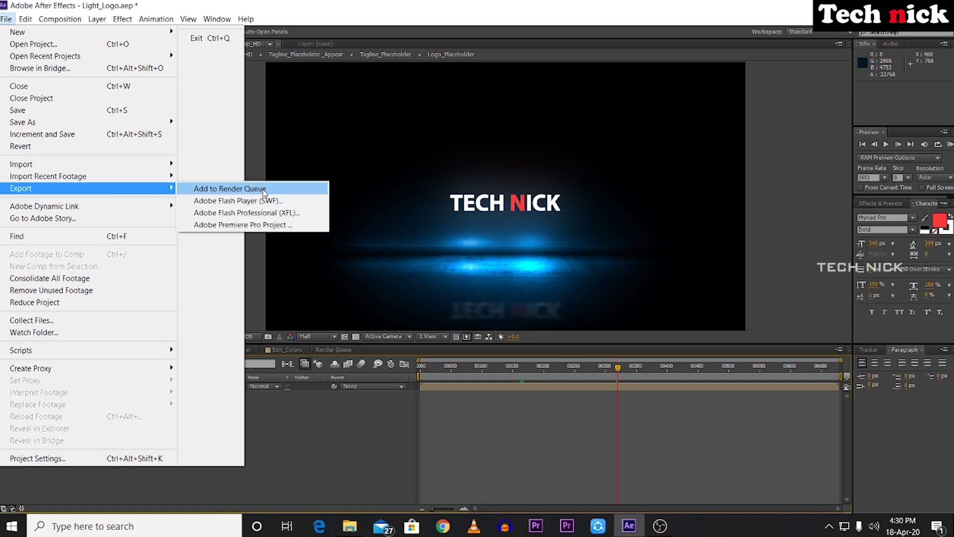
{"action": "left_click", "coordinate": [213, 192]}
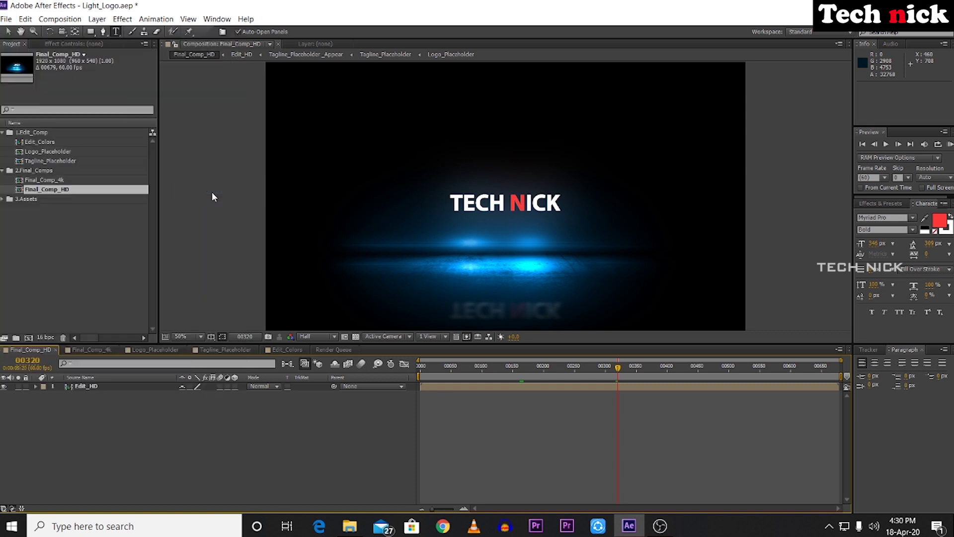
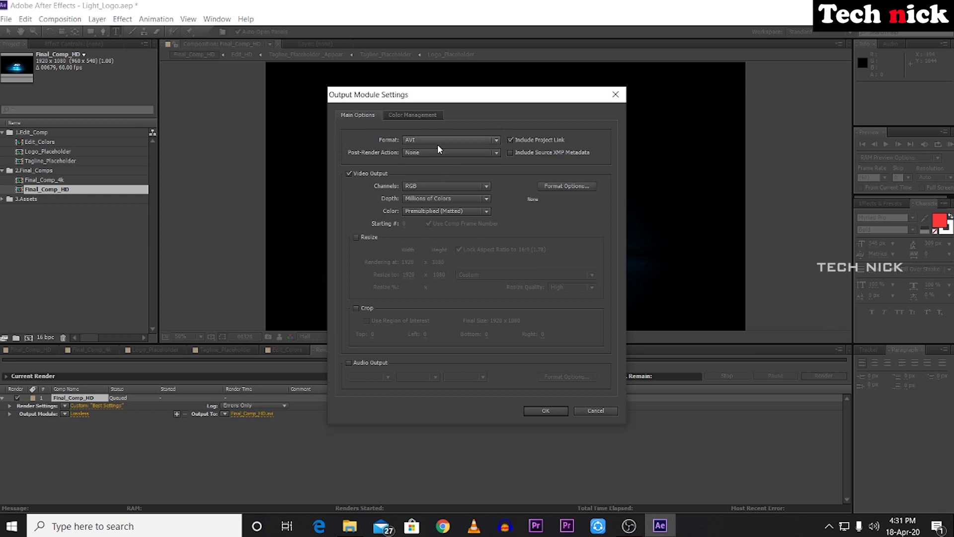
Step: Set the output module format of the queued Final_Comp_HD render to H.264
{"action": "left_click", "coordinate": [441, 144]}
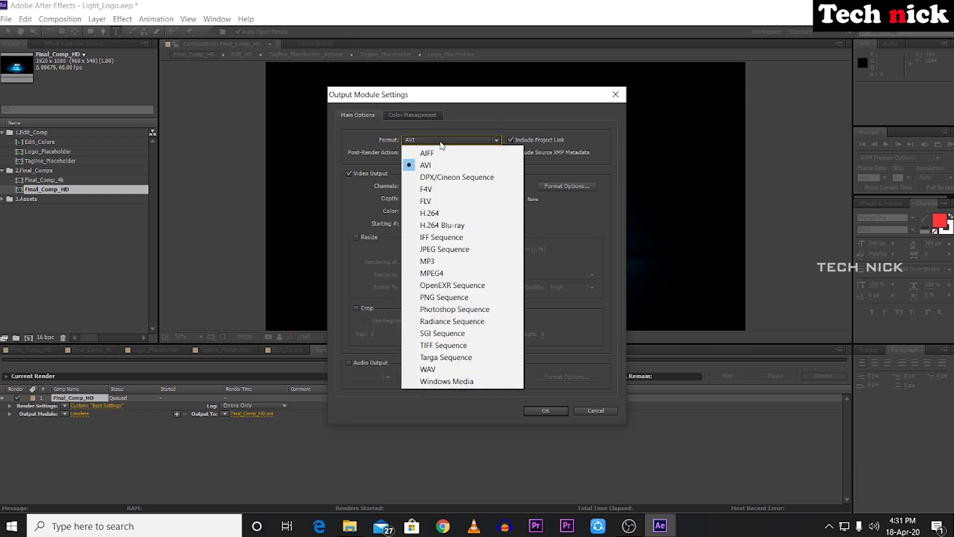
{"action": "left_click", "coordinate": [418, 142]}
{"action": "left_click", "coordinate": [418, 142]}
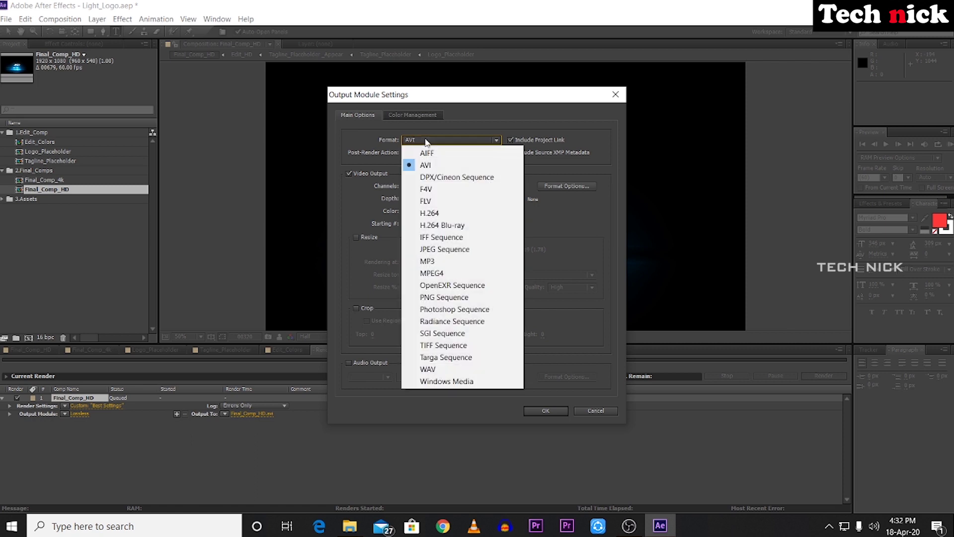
{"action": "left_click", "coordinate": [452, 217]}
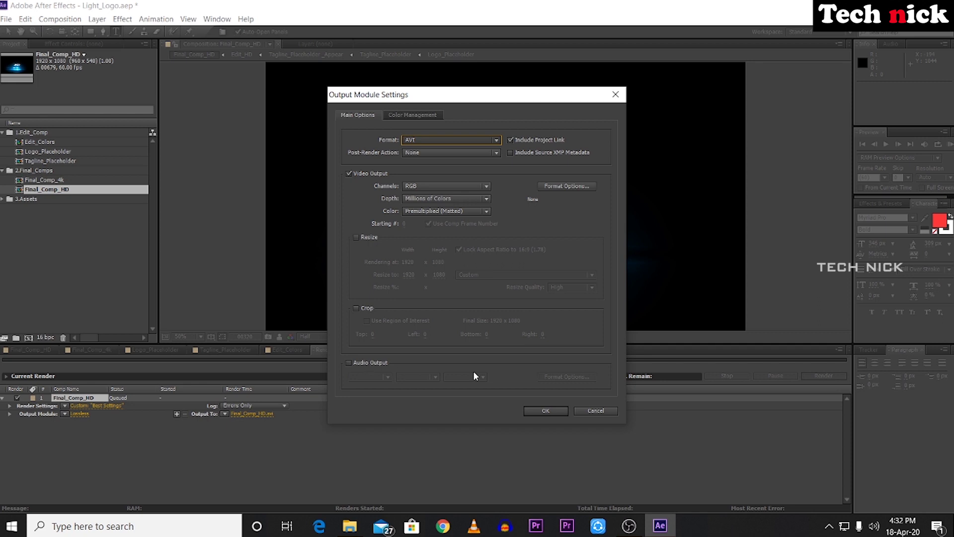
{"action": "left_click", "coordinate": [546, 411]}
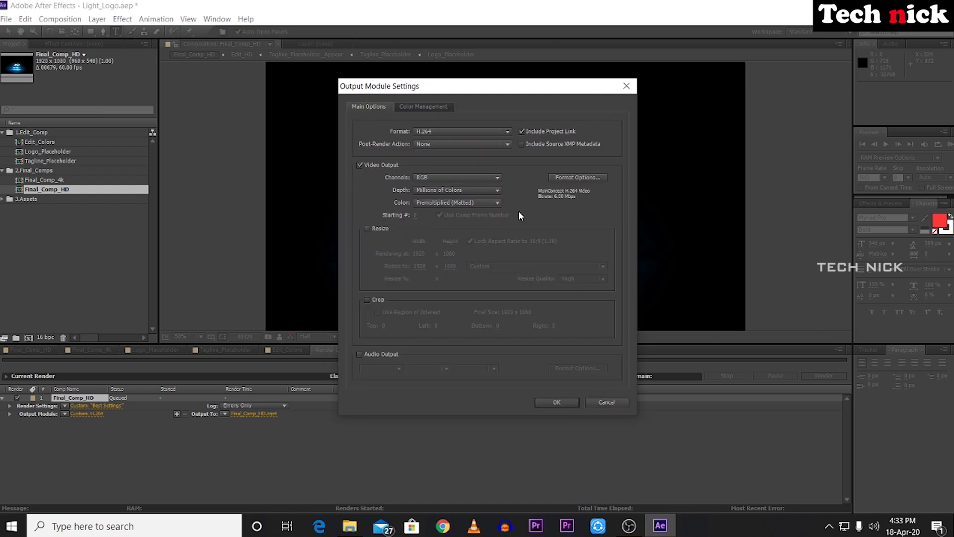
{"action": "left_click", "coordinate": [553, 400]}
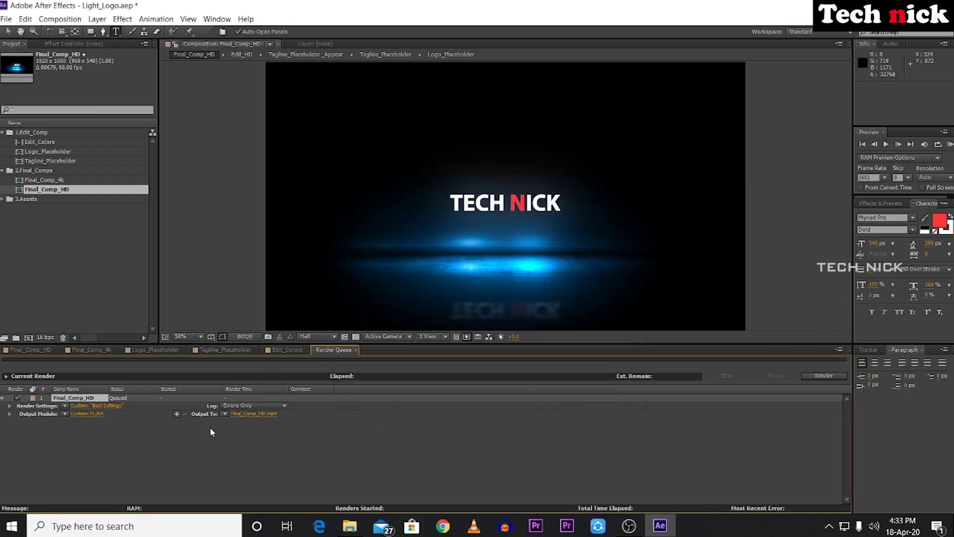
Step: Name the output movie dgfdg in the fire effect folder and start the render
{"action": "left_click", "coordinate": [258, 415]}
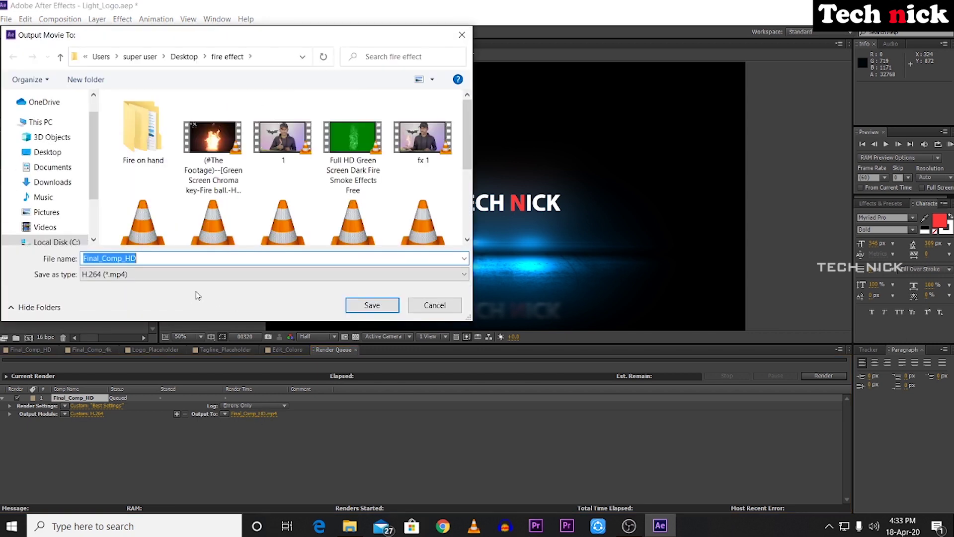
{"action": "left_click", "coordinate": [149, 257]}
{"action": "key", "text": "ctrl+a"}
{"action": "type", "text": "dgfdg"}
{"action": "key", "text": "Return"}
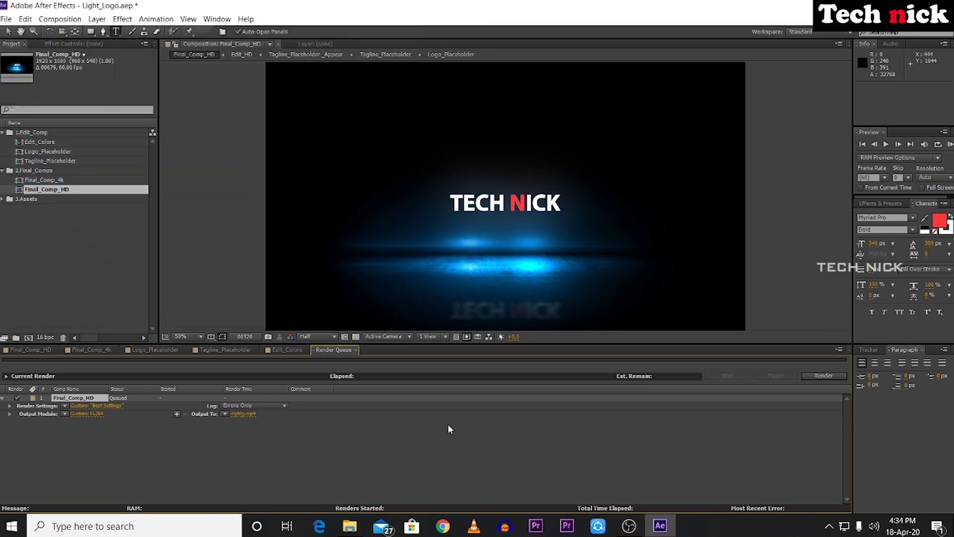
{"action": "left_click", "coordinate": [828, 375]}
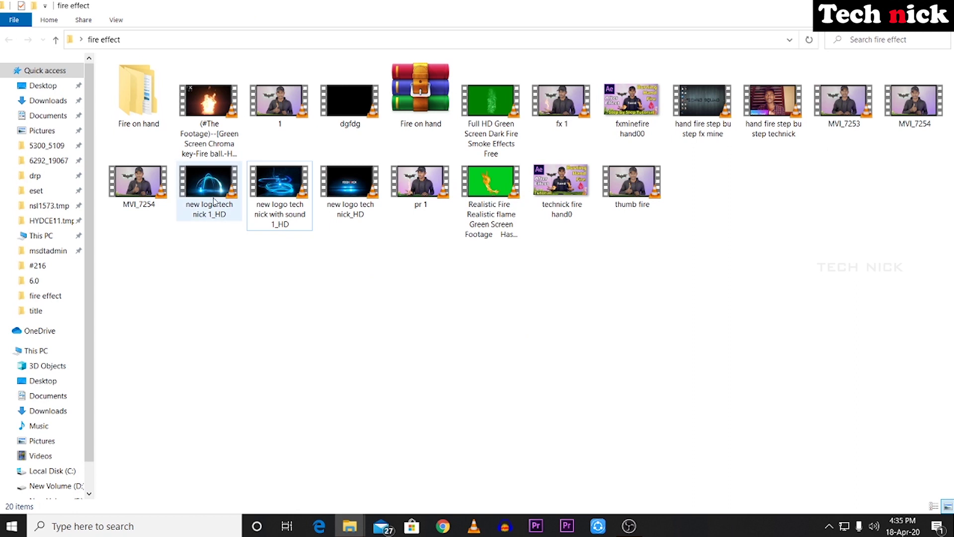
Step: Play the "new logo tech nick 1_HD" and "new logo tech nick with sound 1_HD" videos from the fire effect folder in VLC
{"action": "left_click", "coordinate": [215, 193]}
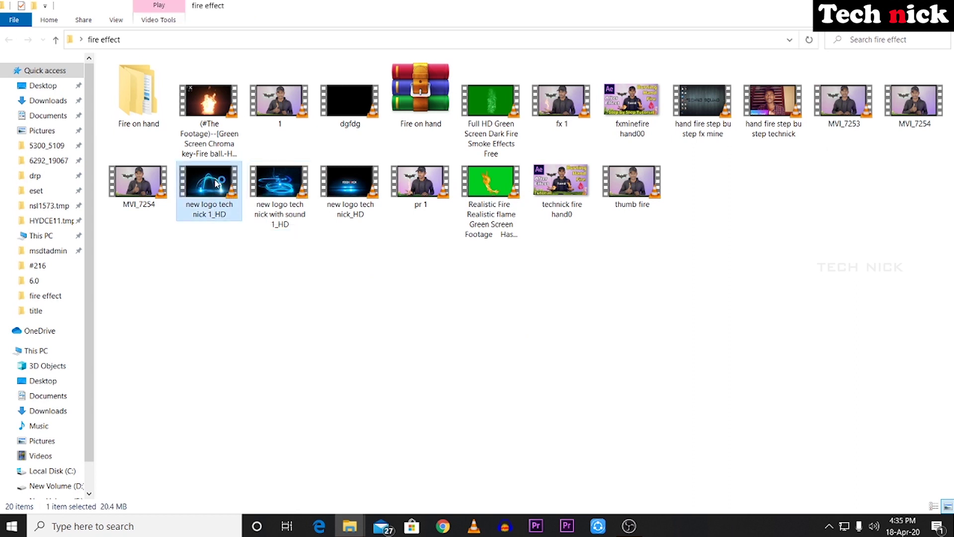
{"action": "double_click", "coordinate": [217, 184]}
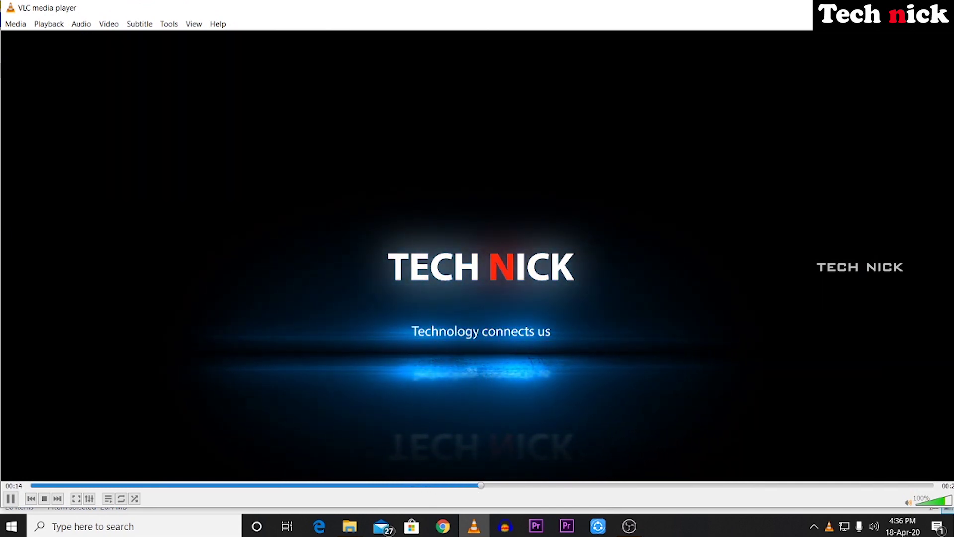
{"action": "key", "text": "ctrl+q"}
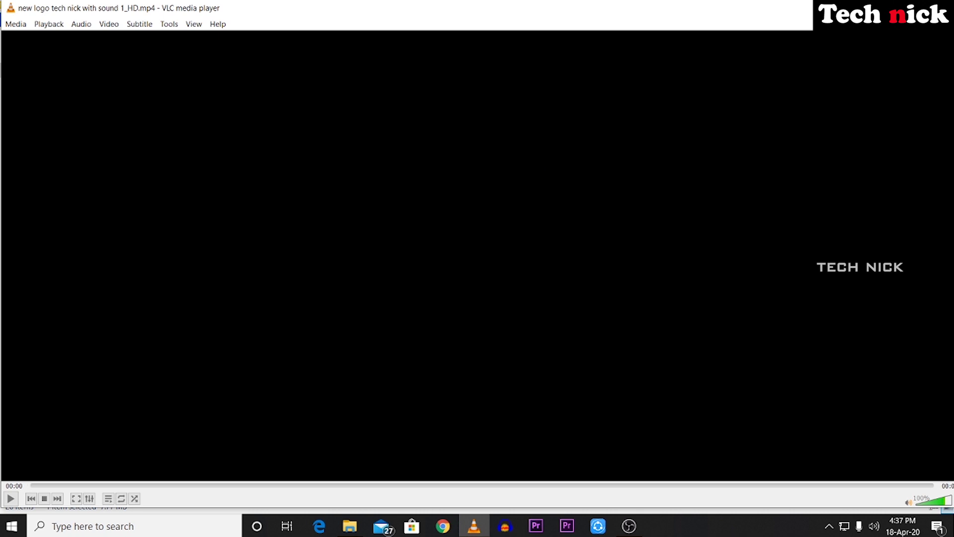
{"action": "left_click", "coordinate": [11, 498]}
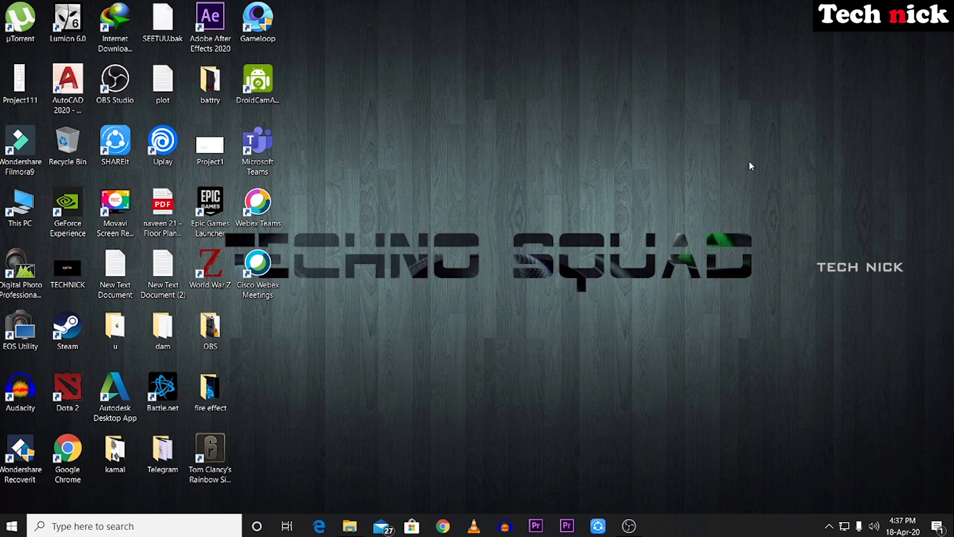
{"action": "right_click", "coordinate": [503, 140]}
{"action": "left_click", "coordinate": [532, 177]}
{"action": "right_click", "coordinate": [532, 177]}
{"action": "left_click", "coordinate": [560, 211]}
{"action": "right_click", "coordinate": [500, 152]}
{"action": "left_click", "coordinate": [525, 190]}
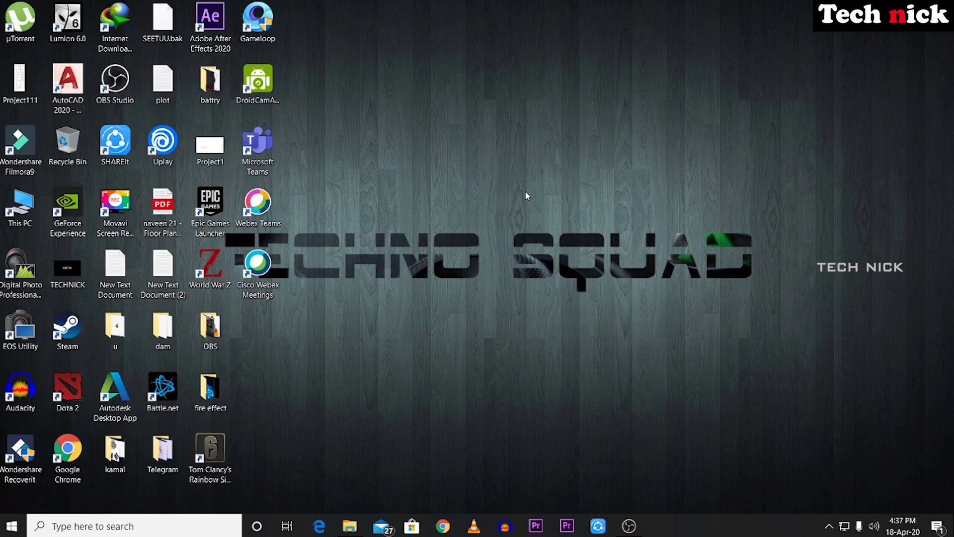